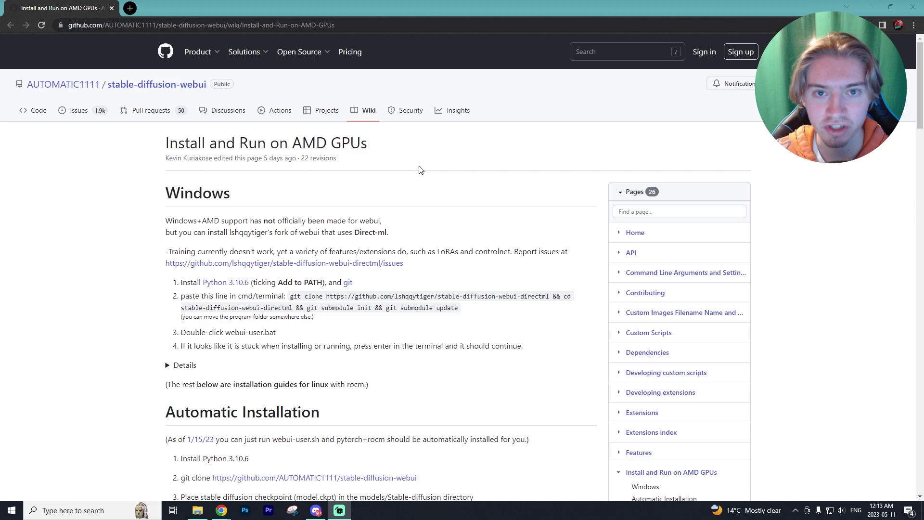
Scroll the AMD GPU wiki page down to its Windows installation steps
scroll(433, 178, "down", 1)
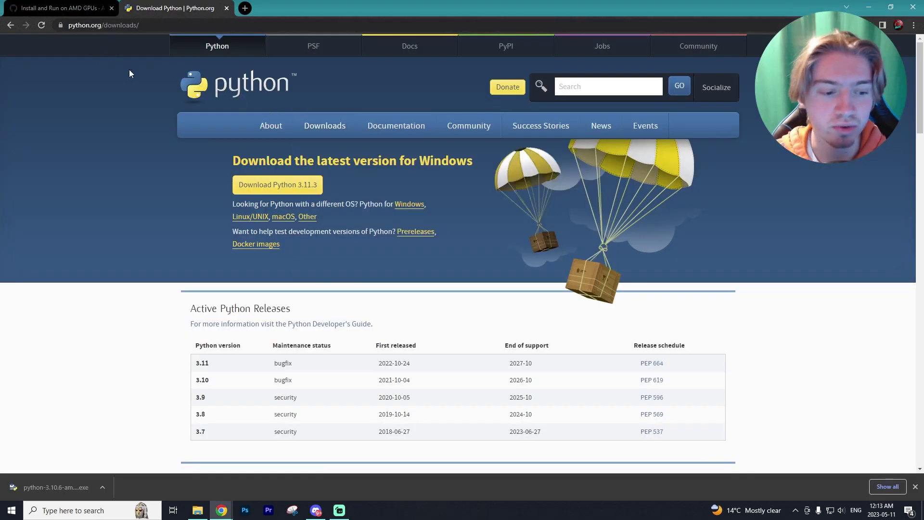
Scroll python.org's specific-release list to Python 3.10.6 and check its release date
scroll(414, 224, "down", 2)
scroll(414, 223, "down", 4)
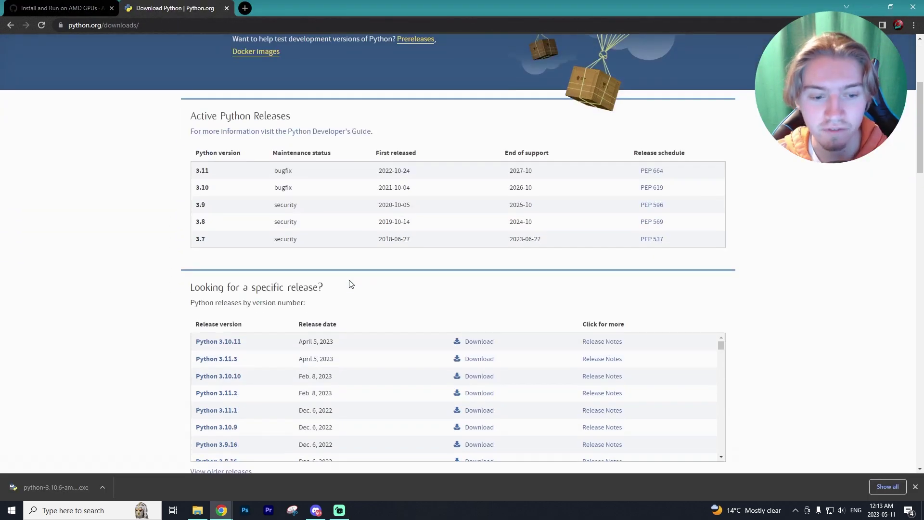
scroll(362, 288, "down", 1)
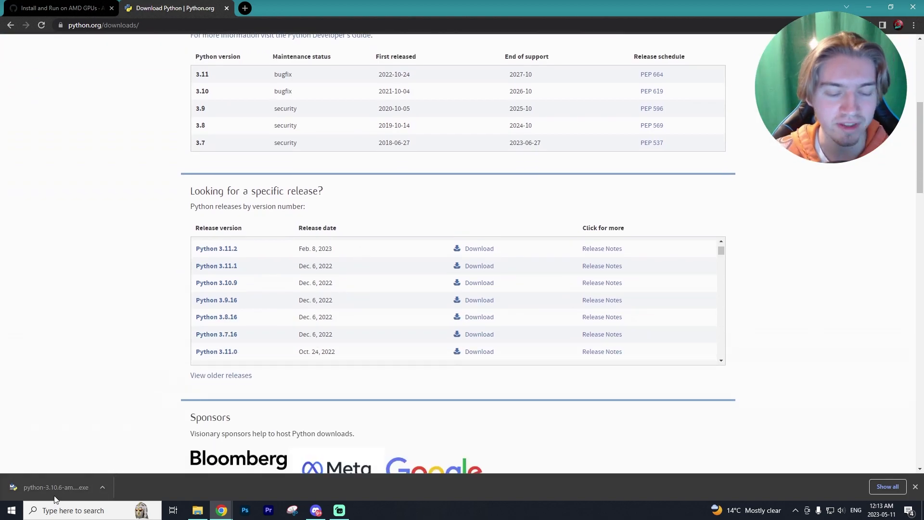
scroll(270, 308, "down", 4)
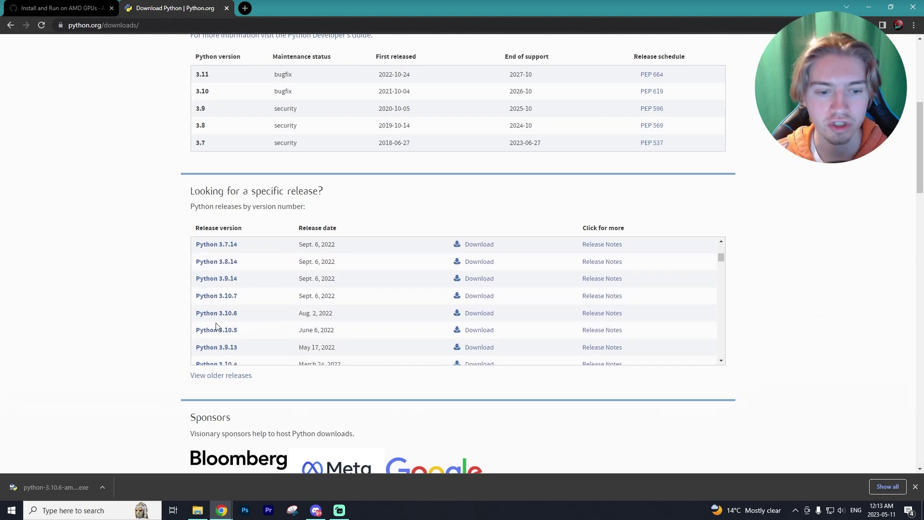
left_click_drag(299, 313, 335, 317)
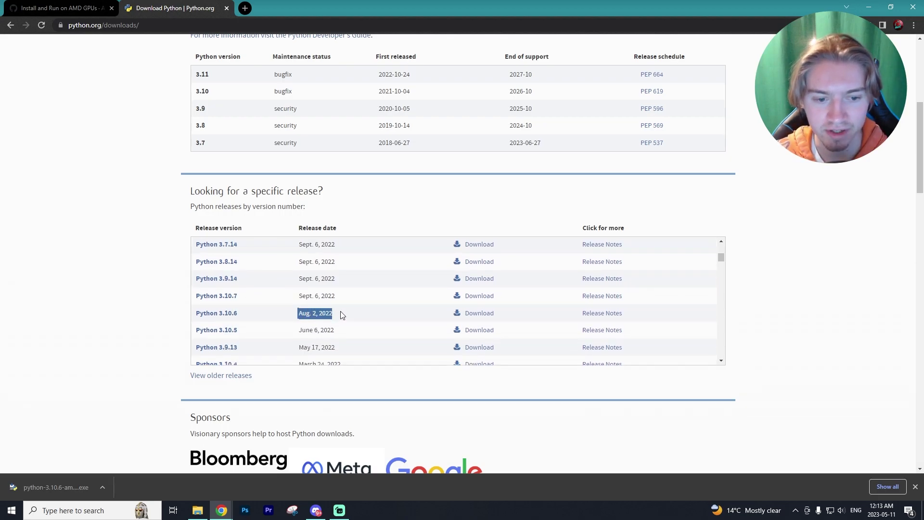
left_click(337, 316)
scroll(338, 315, "up", 3)
scroll(338, 316, "up", 5)
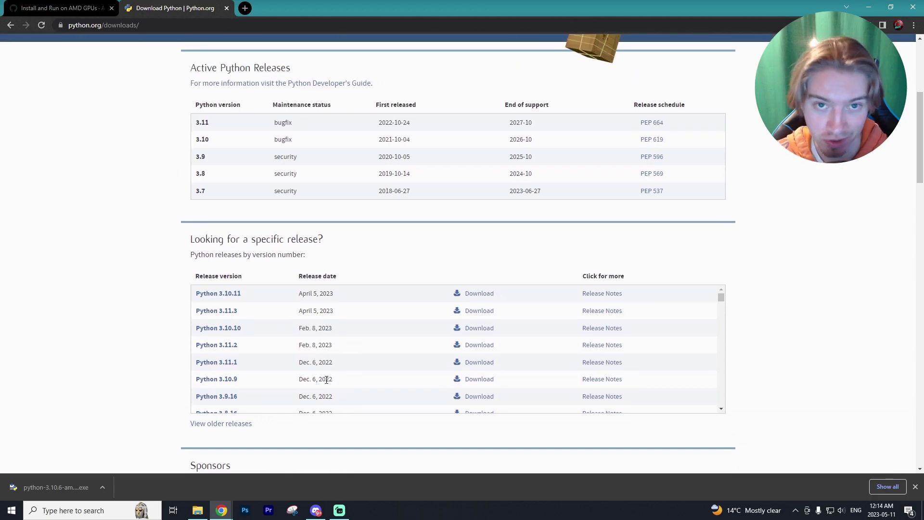
scroll(327, 380, "down", 2)
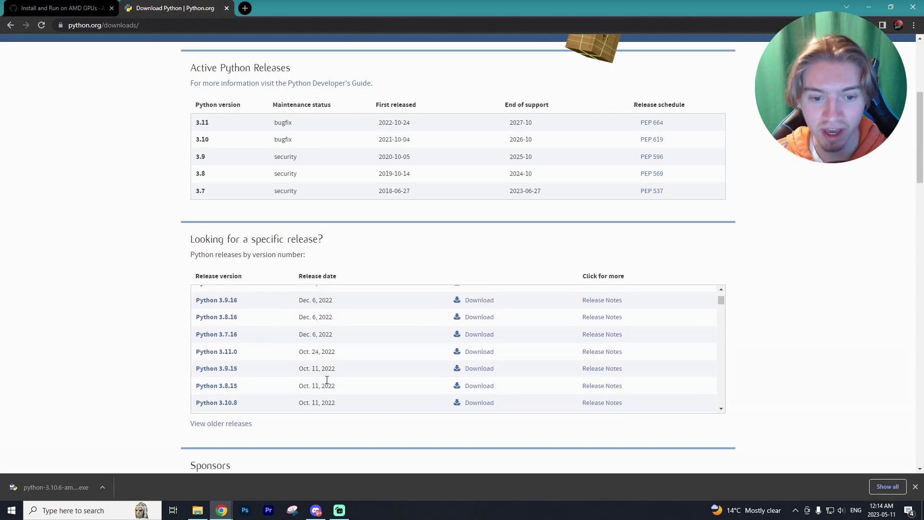
scroll(327, 380, "down", 2)
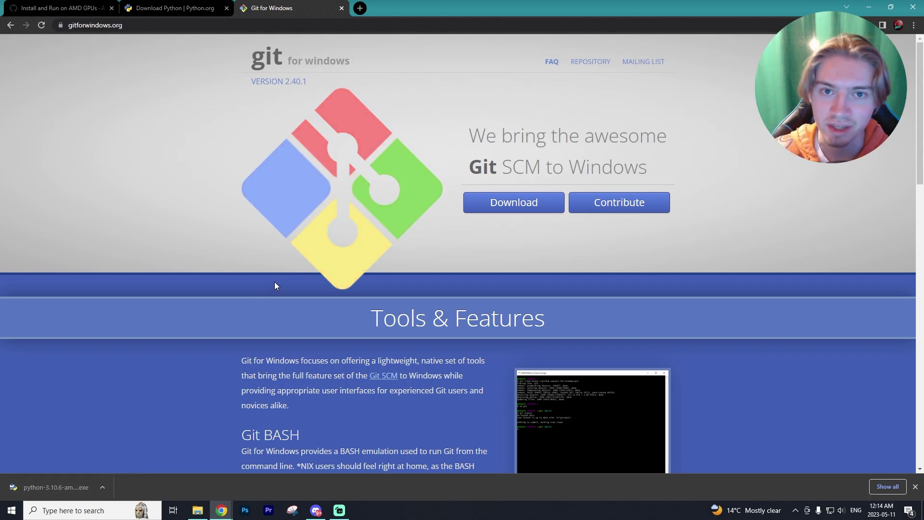
Cycle through the Python and Git for Windows tabs, ending on the GitHub AMD GPU wiki
left_click(60, 8)
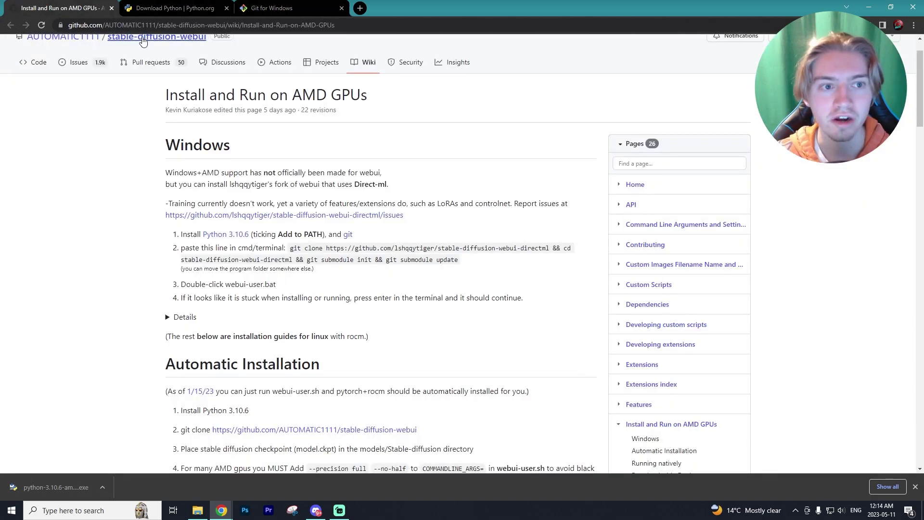
left_click(157, 2)
key("ctrl+Tab")
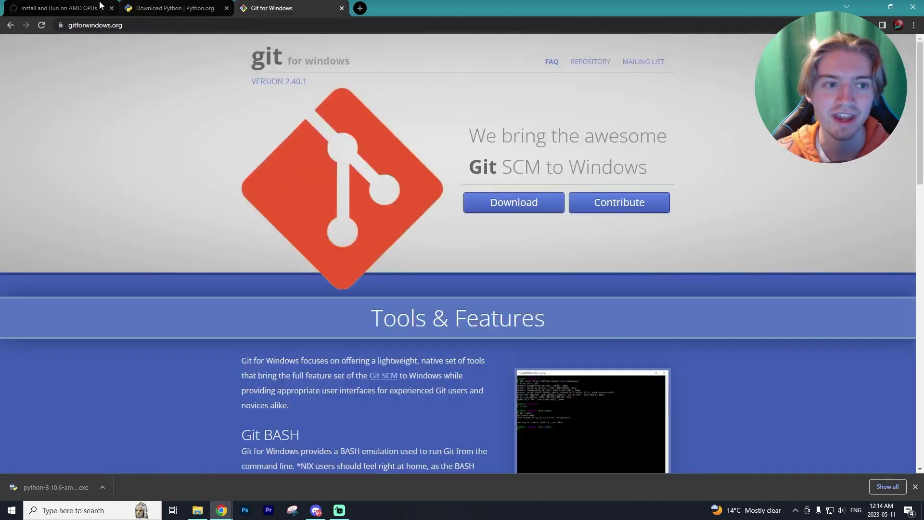
left_click(84, 4)
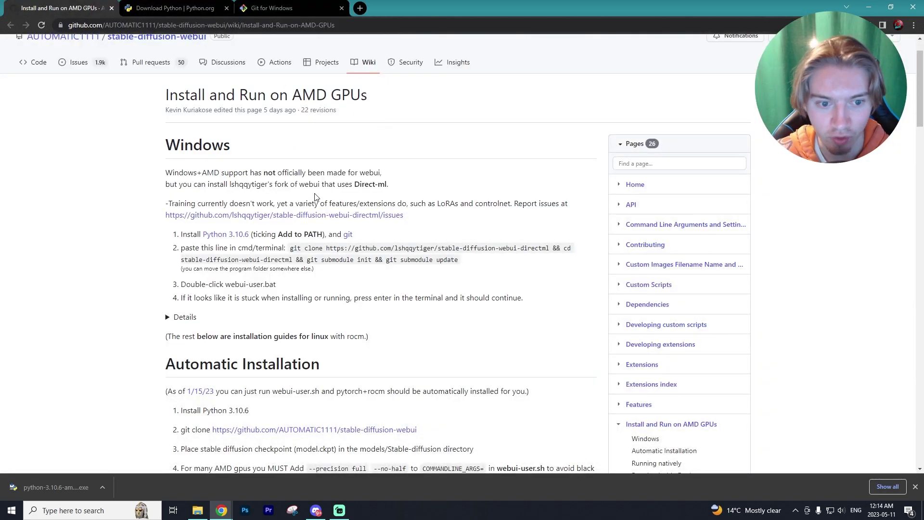
In File Explorer, go to the user's home folder under C:\Users and create an 'sd' folder
key("alt+Tab")
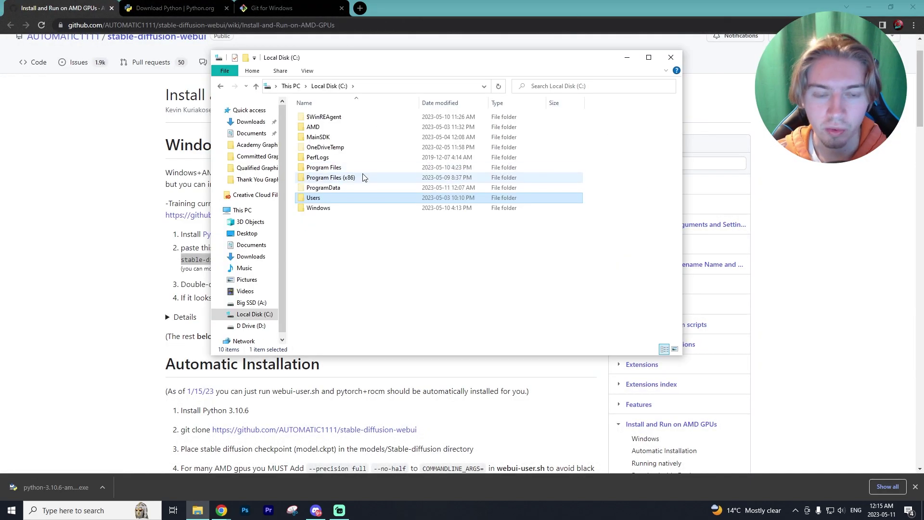
double_click(338, 199)
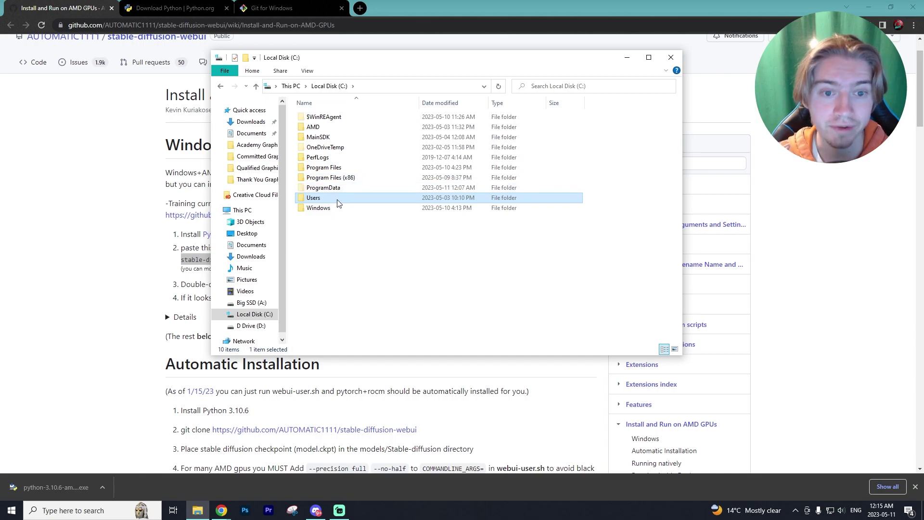
double_click(345, 139)
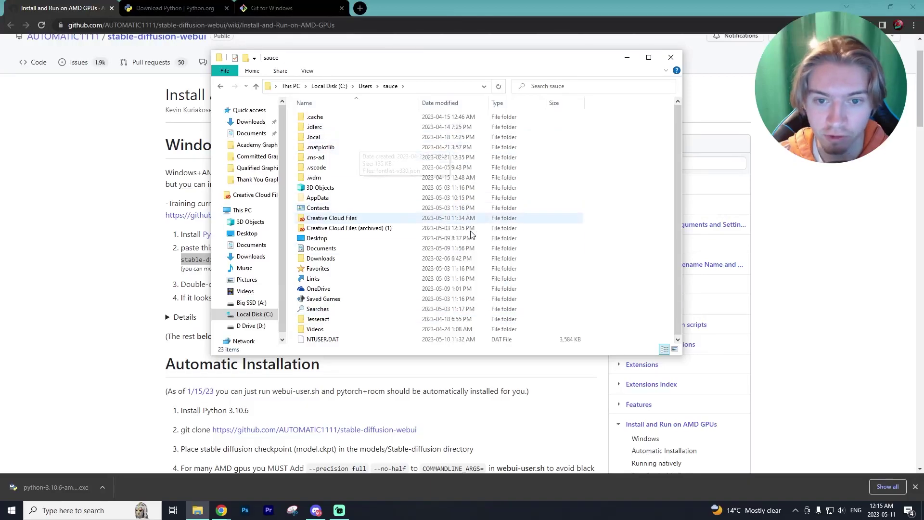
right_click(653, 331)
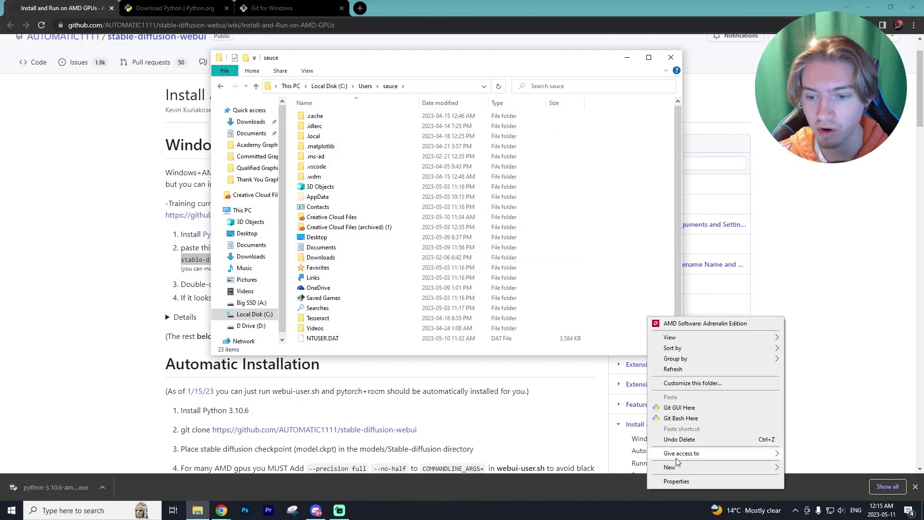
mouse_move(664, 468)
left_click(529, 355)
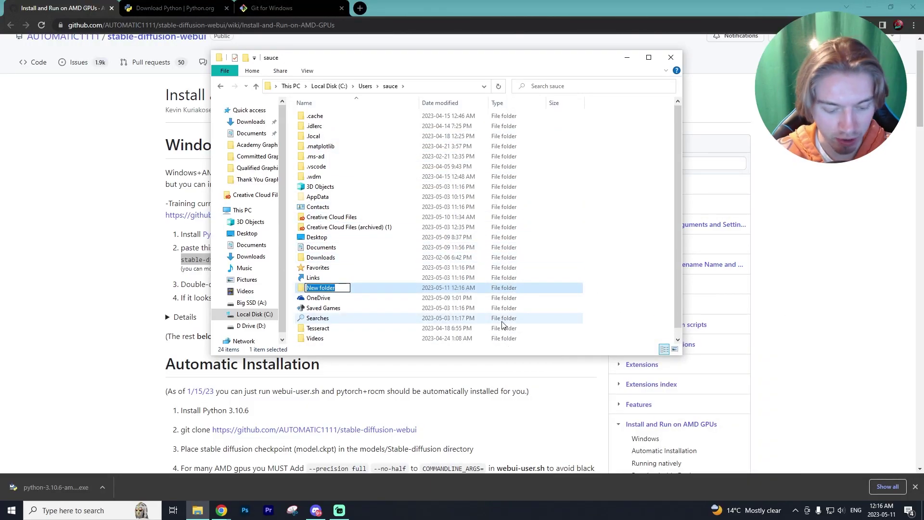
type("sd")
key("Return")
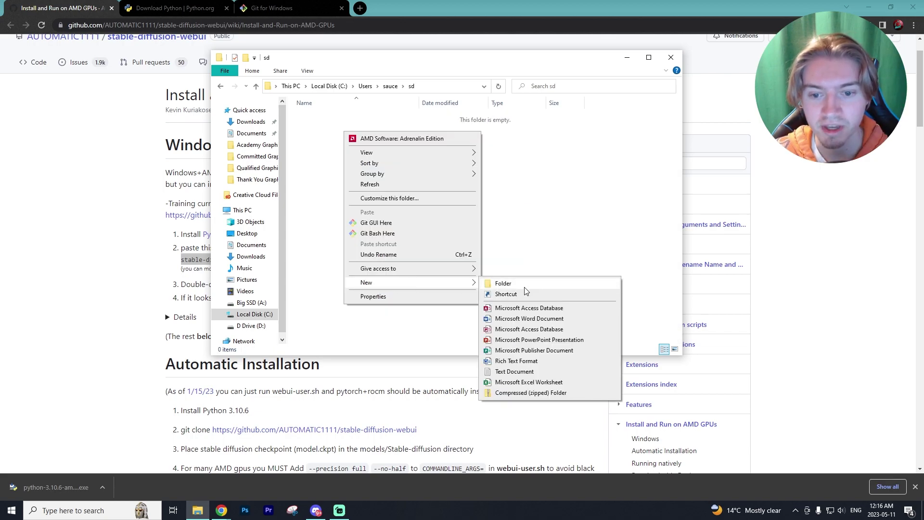
Create a 'webui' folder inside sd and open a Command Prompt in it via 'cmd'
left_click(526, 289)
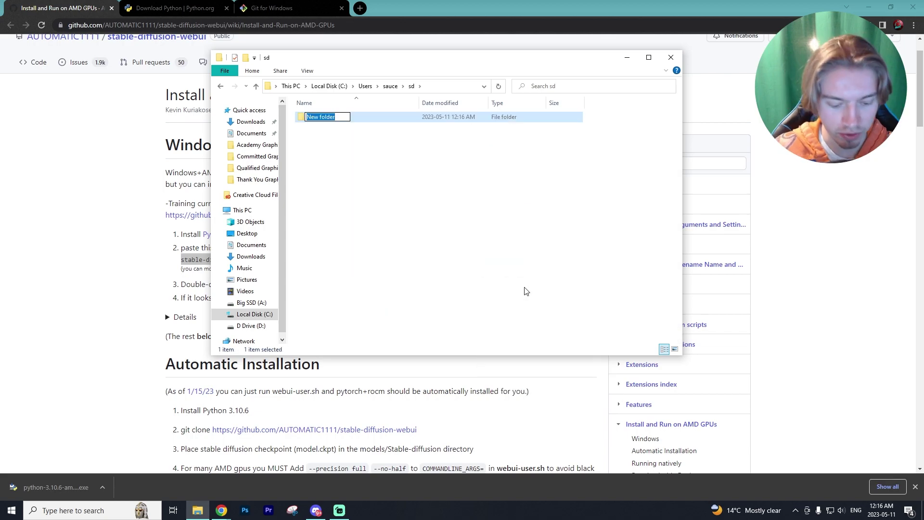
type("webui")
key("Return")
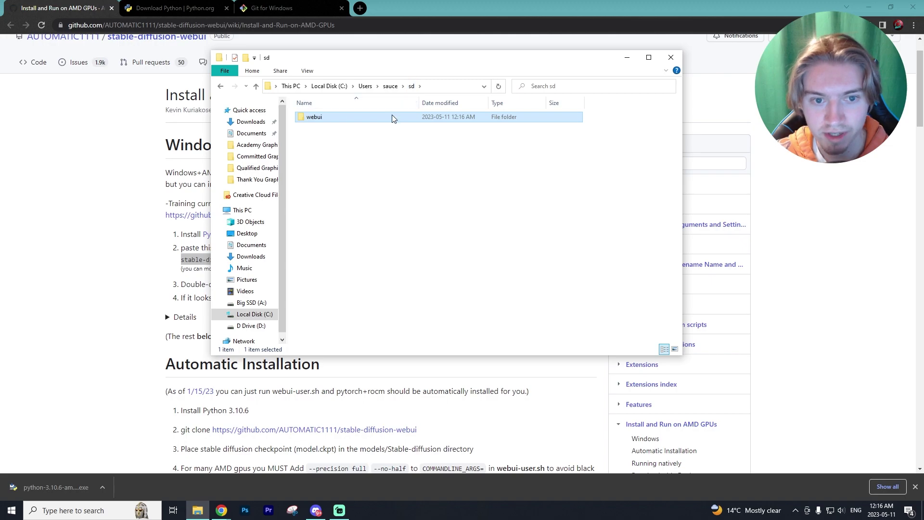
double_click(375, 120)
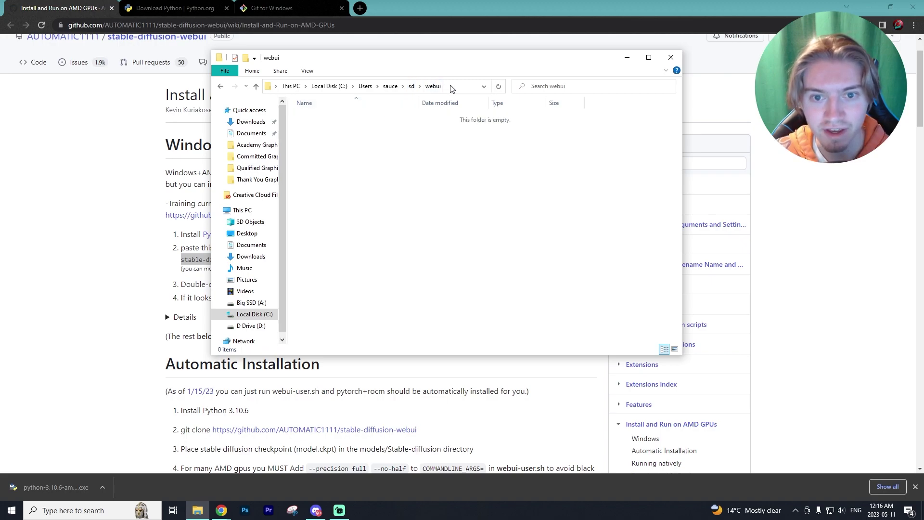
left_click(451, 88)
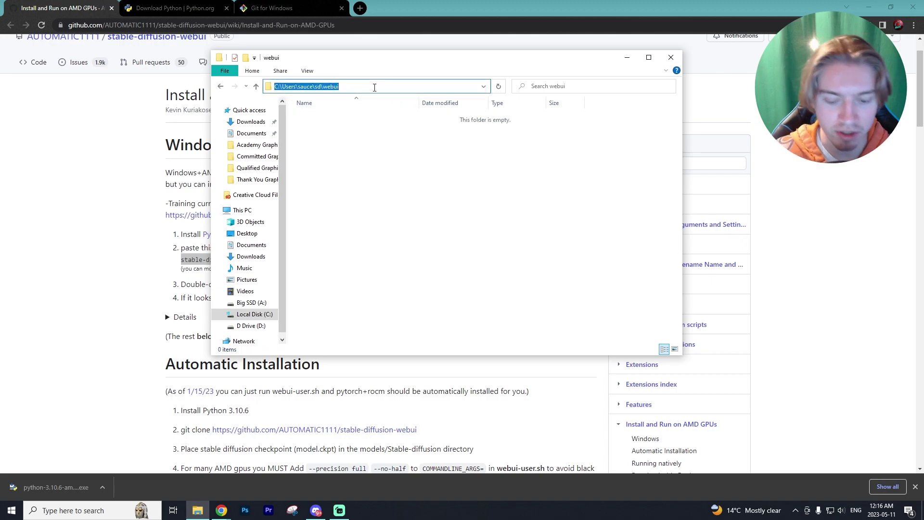
type("cmd")
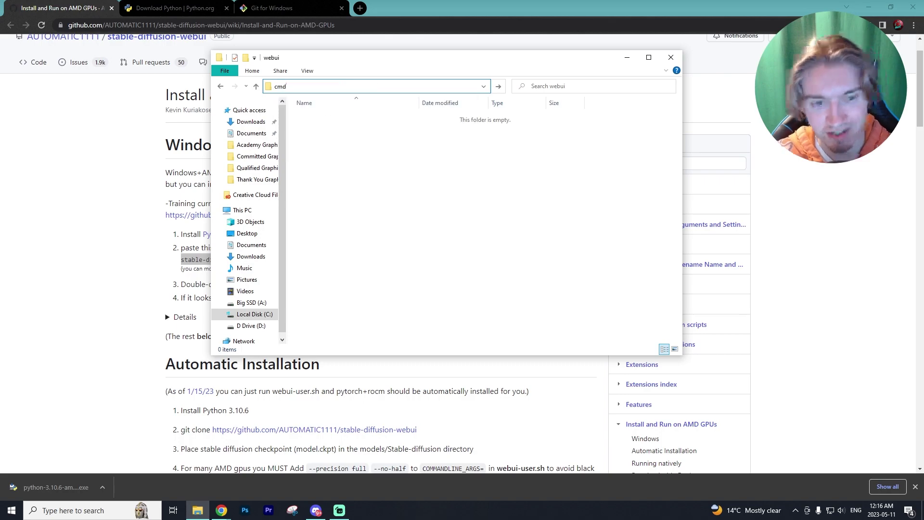
key("Return")
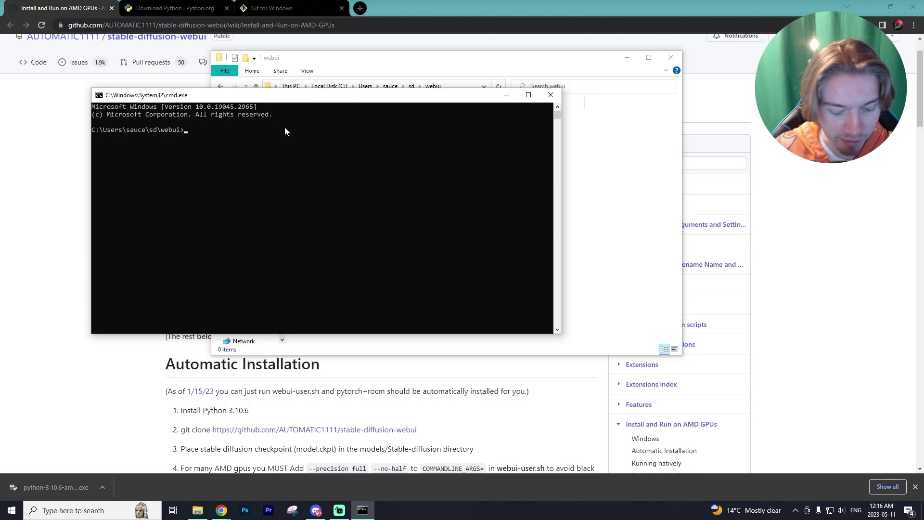
Paste and run the git clone of stable-diffusion-webui-directml with submodule init and update
type("git clone https://github.com/lshqqytiger/stable-diffusion-webui-directml && cd stable-diffusion-webui-directml && git submodule init && git submodule update")
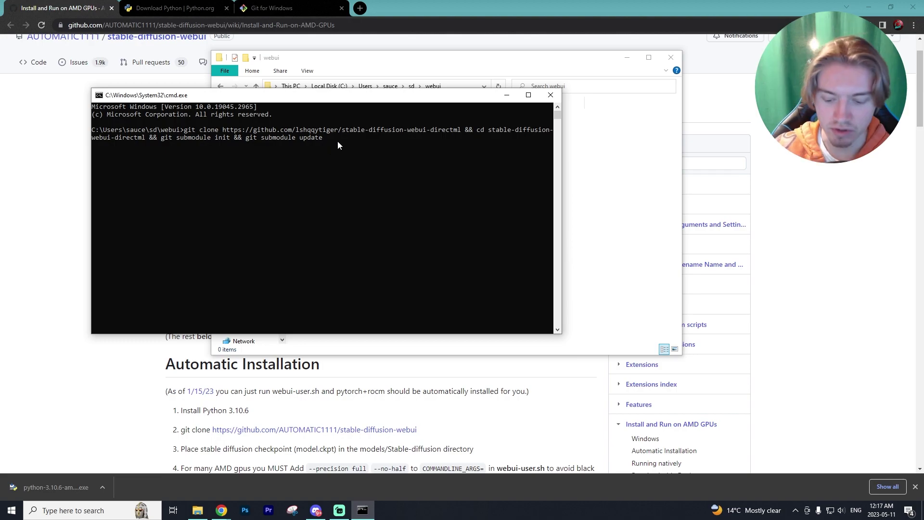
key("Return")
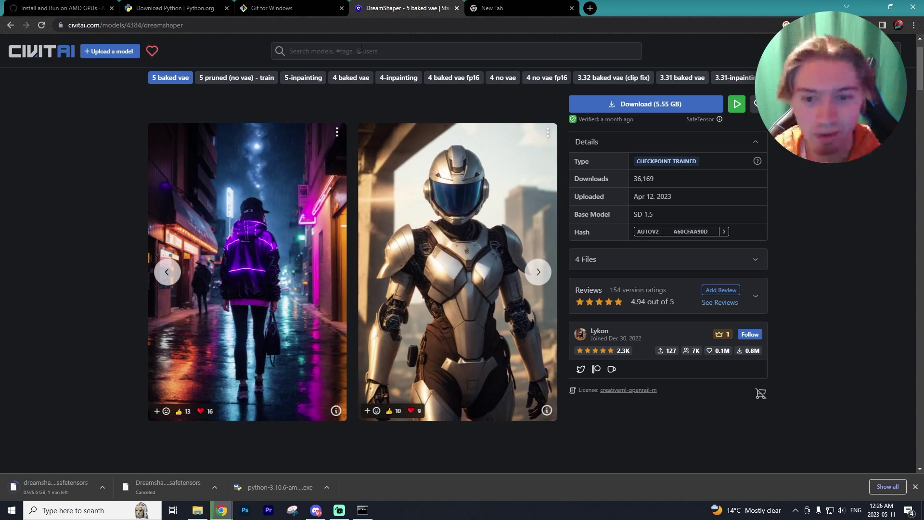
Browse back and forth through DreamShaper's sample images to the black-and-white bald man portrait
left_click(172, 275)
left_click(175, 275)
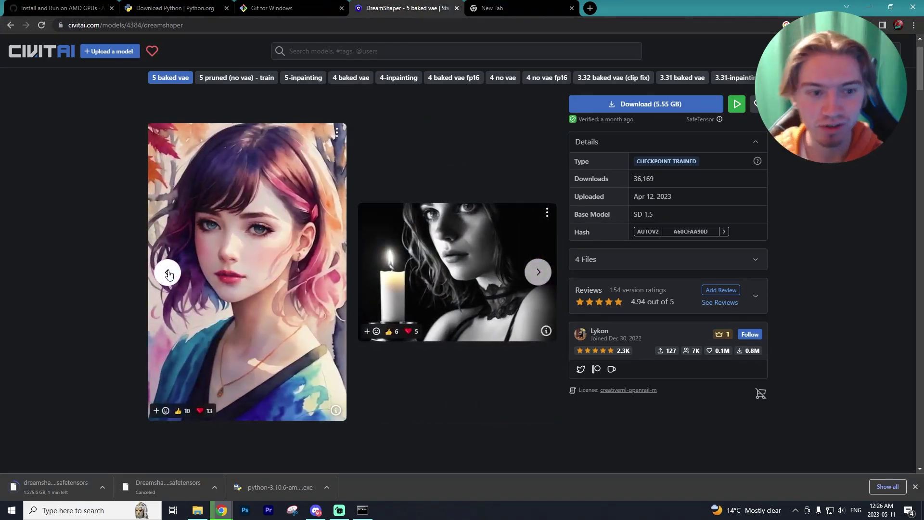
left_click(179, 275)
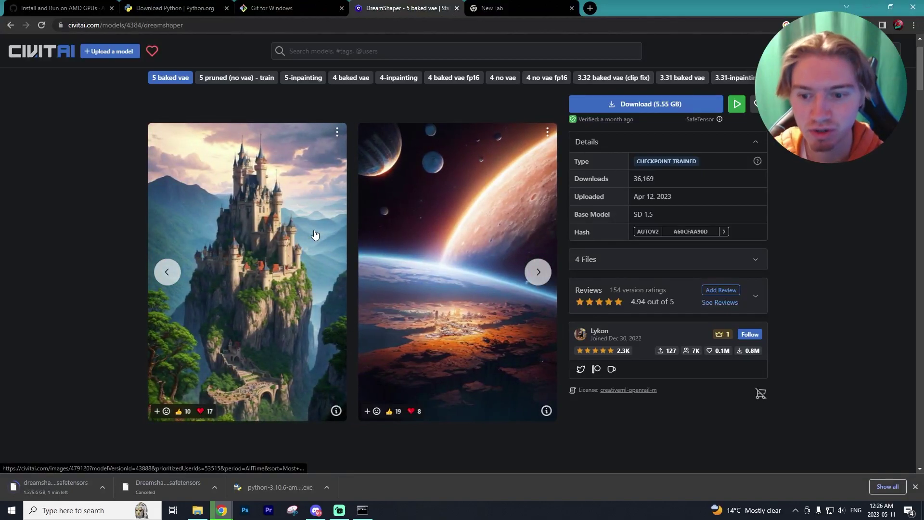
left_click(174, 273)
left_click(539, 272)
left_click(538, 272)
left_click(539, 273)
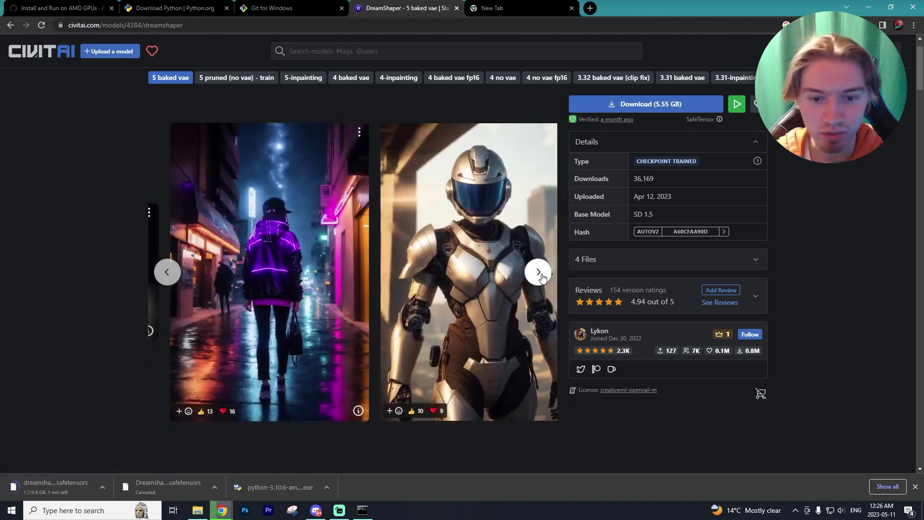
left_click(539, 275)
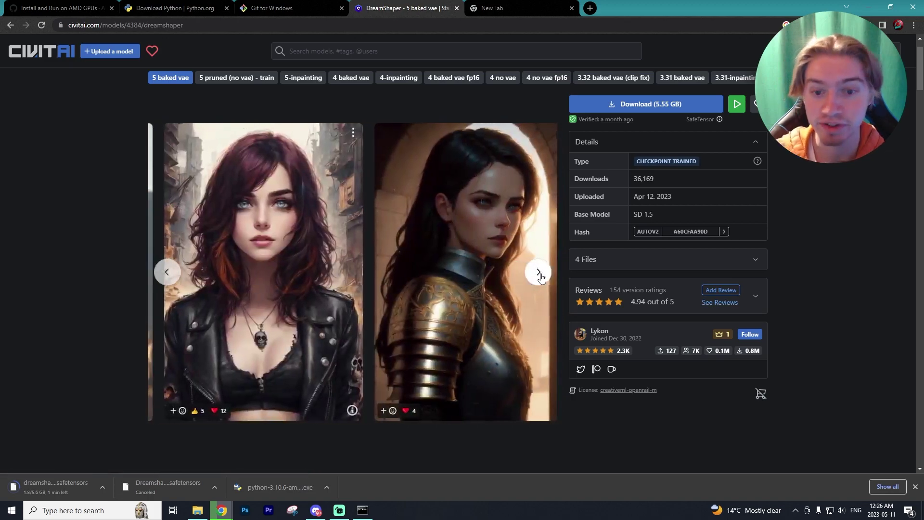
left_click(539, 274)
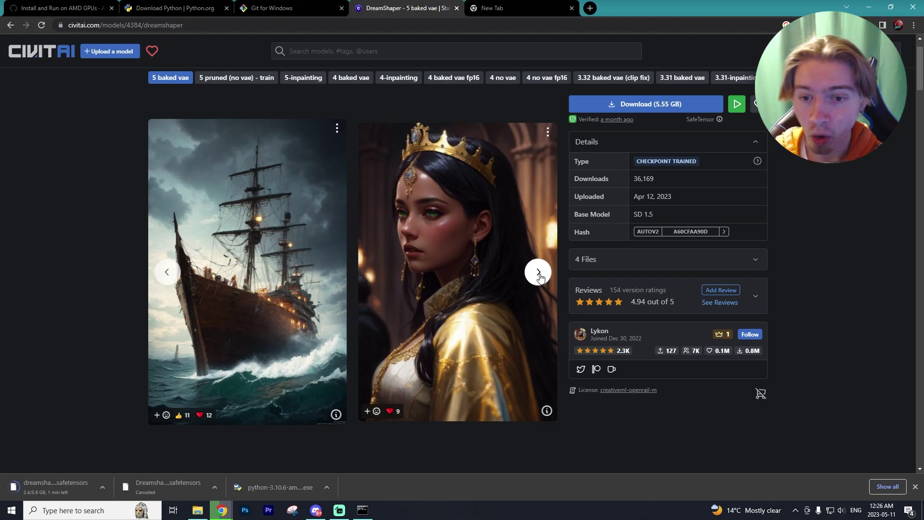
left_click(539, 273)
left_click(539, 273)
left_click(539, 274)
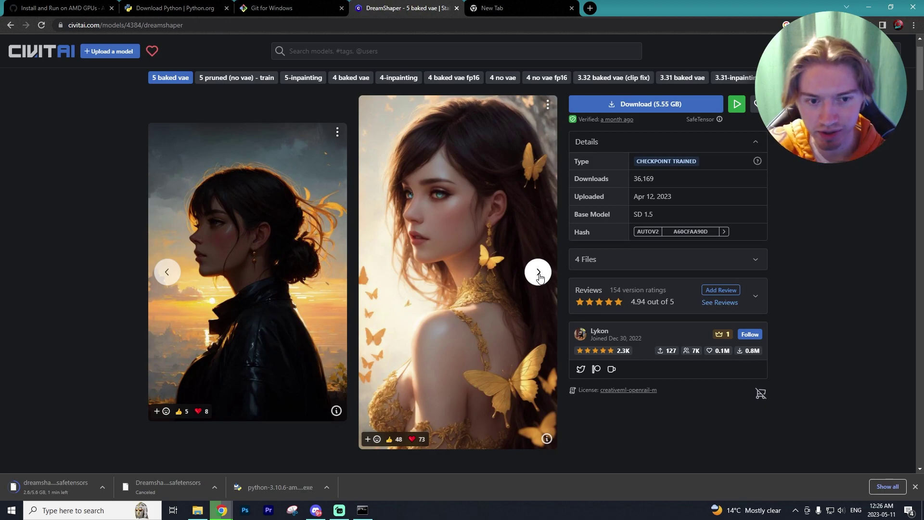
left_click(539, 273)
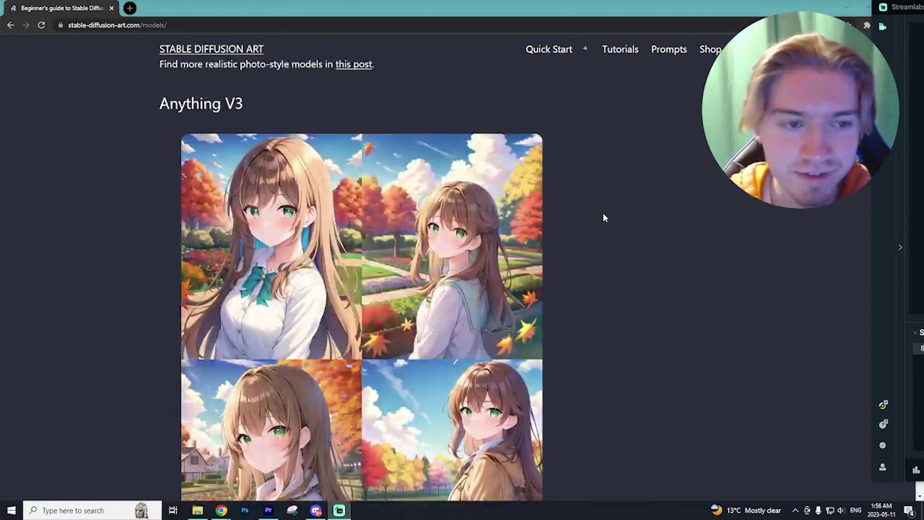
scroll(603, 215, "up", 6)
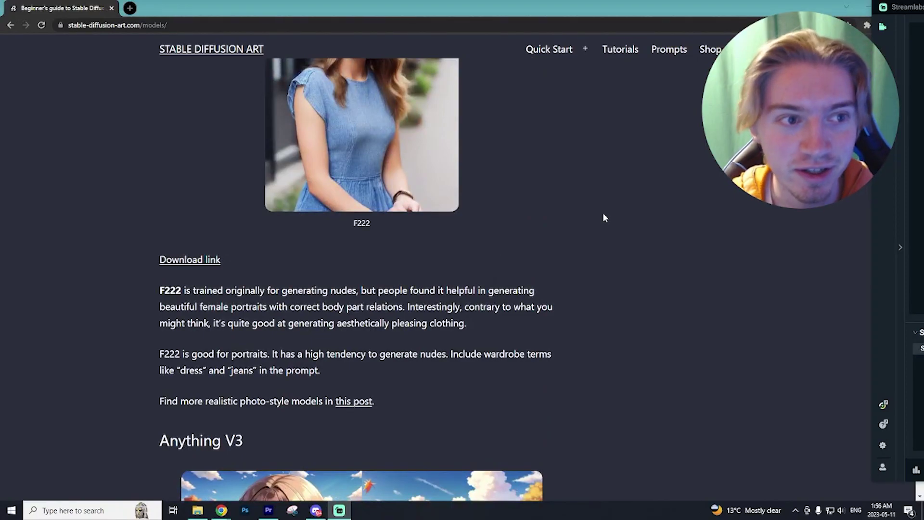
scroll(423, 176, "up", 8)
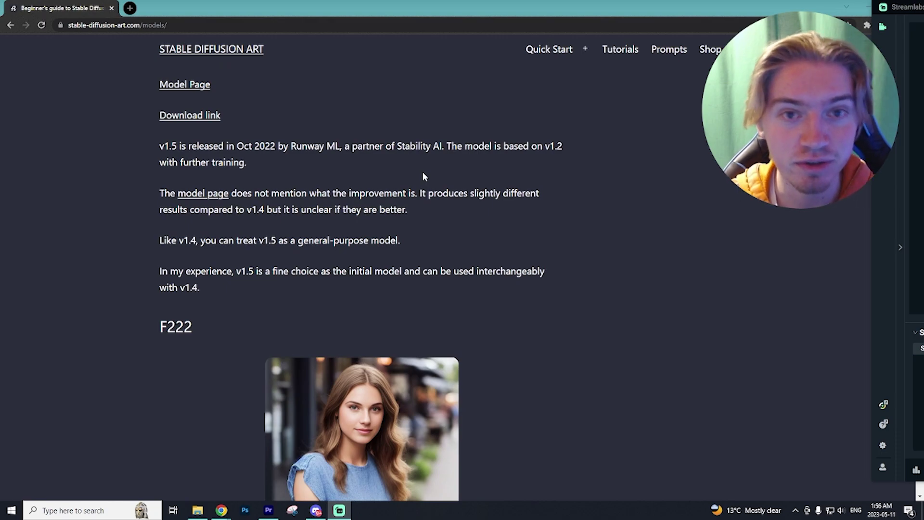
scroll(424, 176, "up", 5)
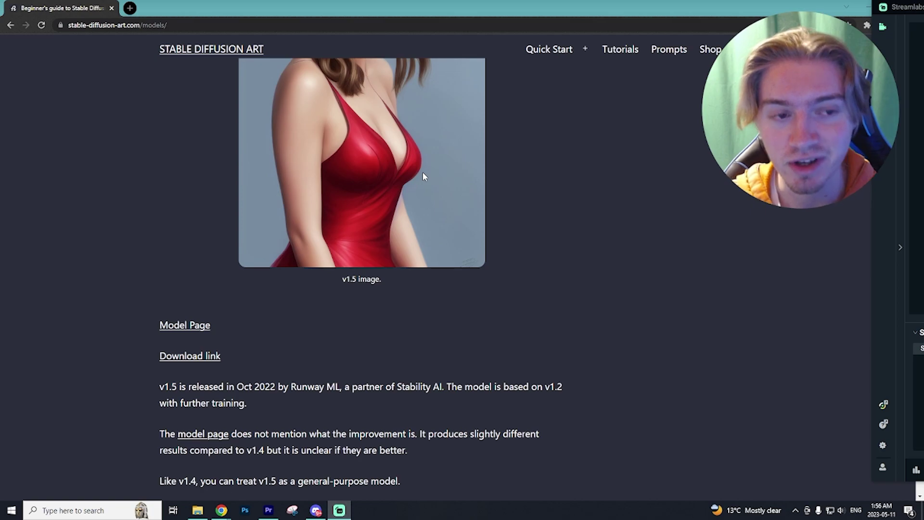
scroll(423, 171, "up", 8)
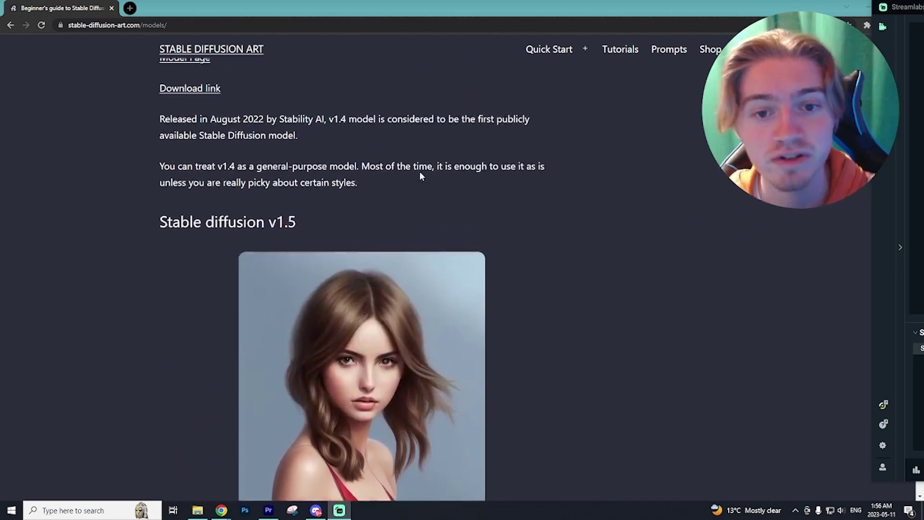
scroll(420, 172, "up", 5)
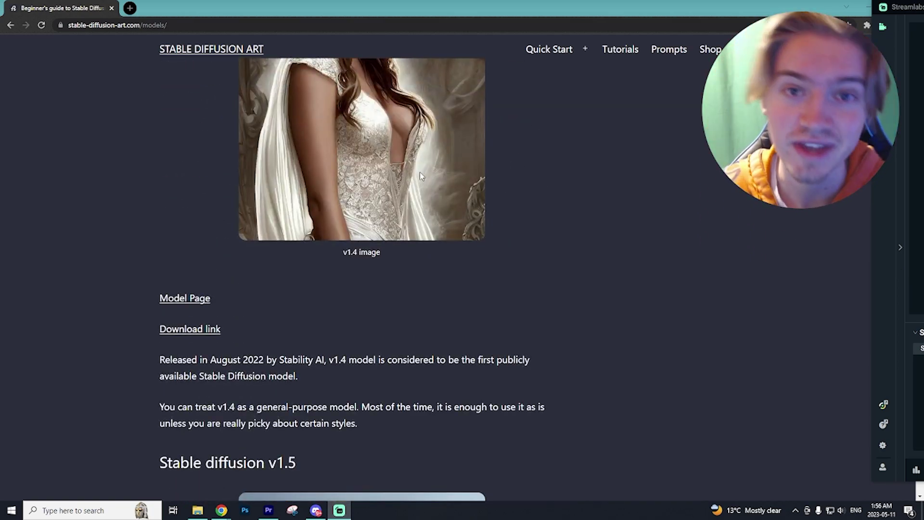
scroll(420, 172, "up", 15)
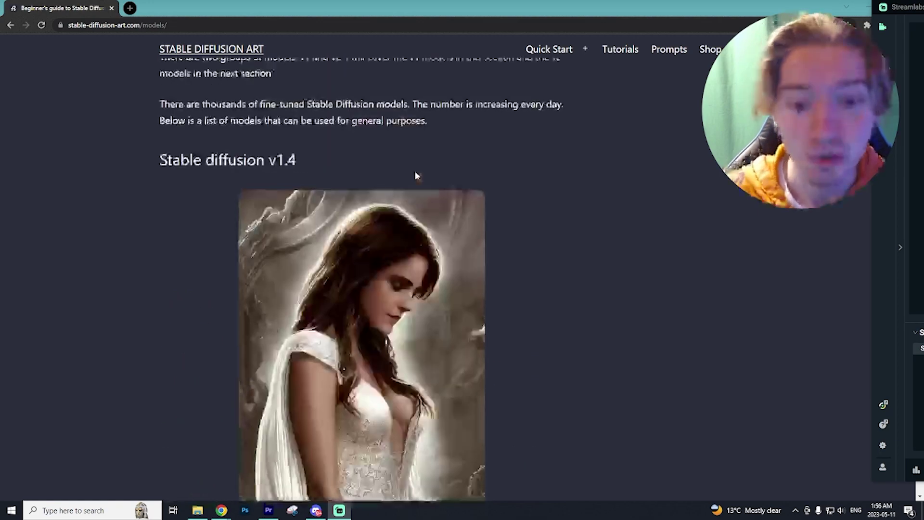
scroll(405, 178, "up", 4)
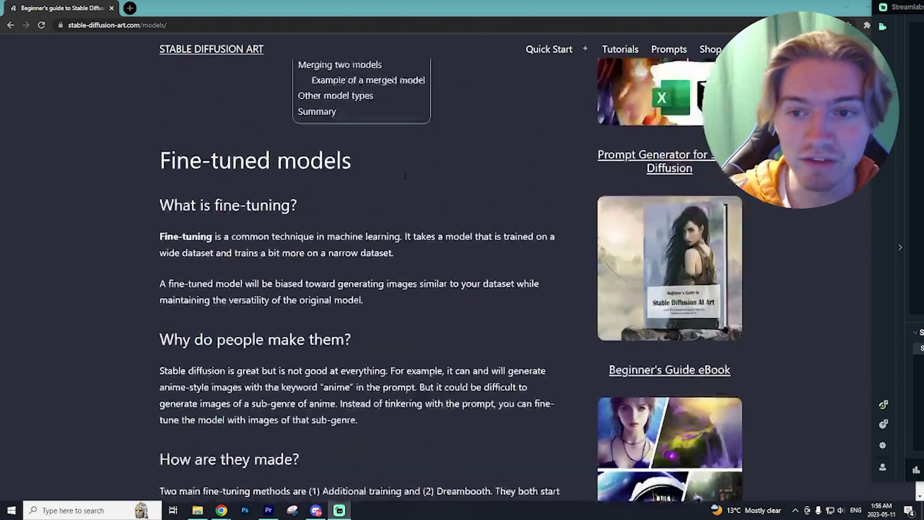
scroll(410, 217, "down", 18)
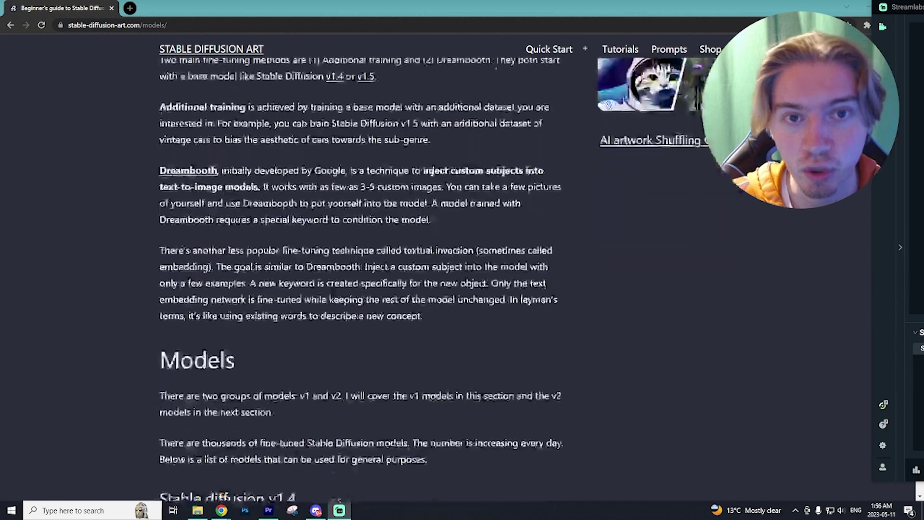
scroll(418, 218, "down", 8)
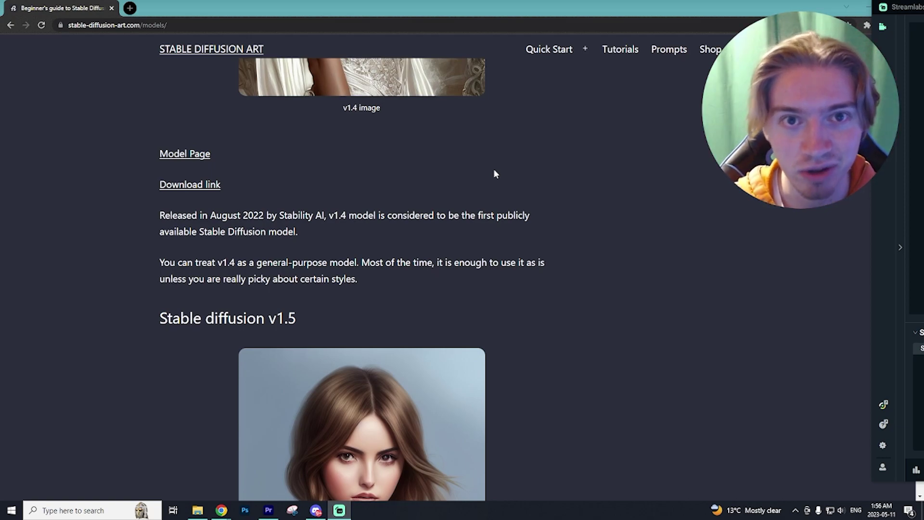
scroll(494, 174, "down", 6)
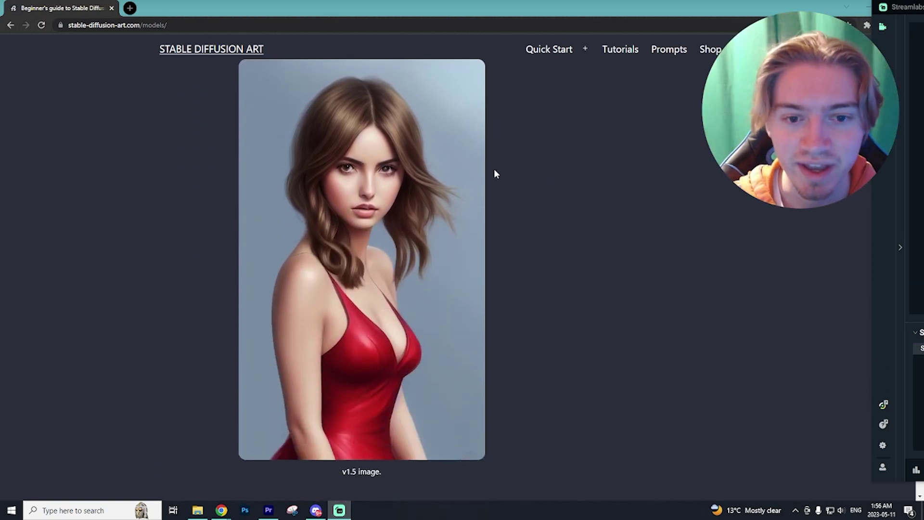
scroll(633, 107, "down", 4)
scroll(633, 107, "down", 10)
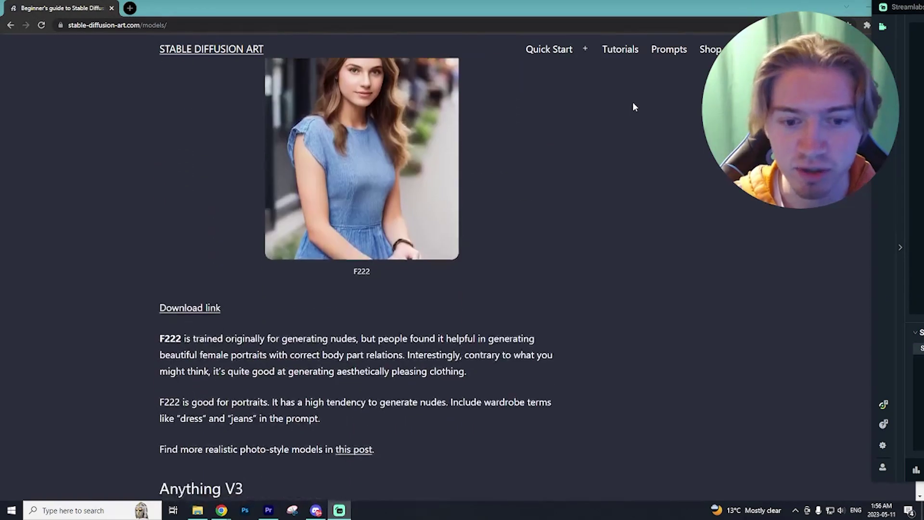
scroll(635, 110, "up", 3)
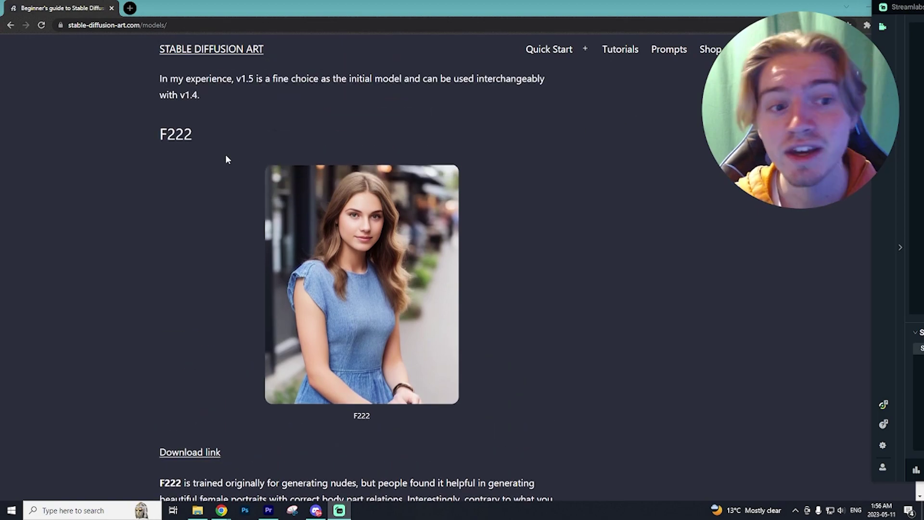
left_click_drag(192, 135, 184, 134)
scroll(443, 145, "down", 3)
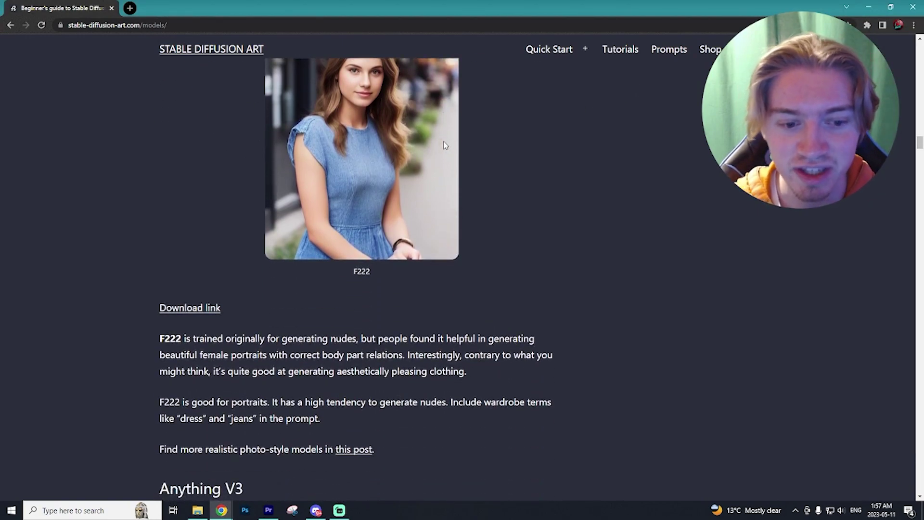
scroll(445, 145, "down", 7)
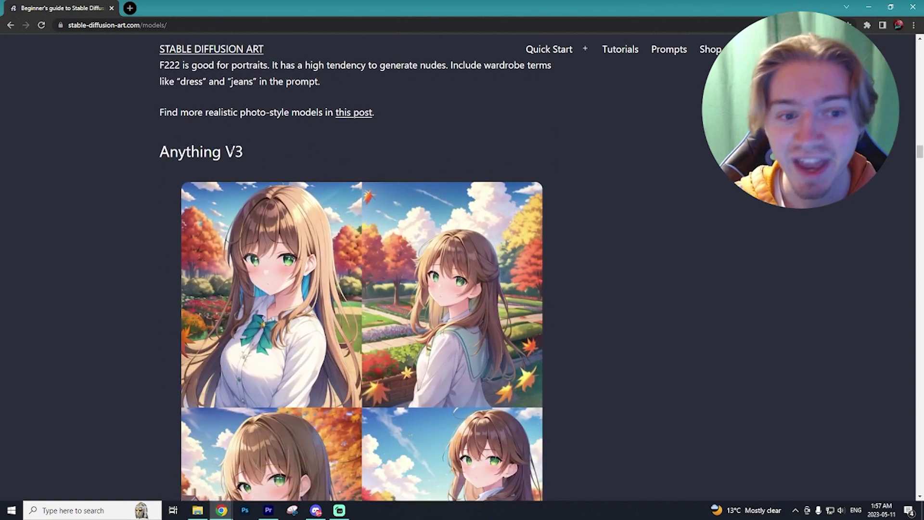
scroll(478, 240, "down", 2)
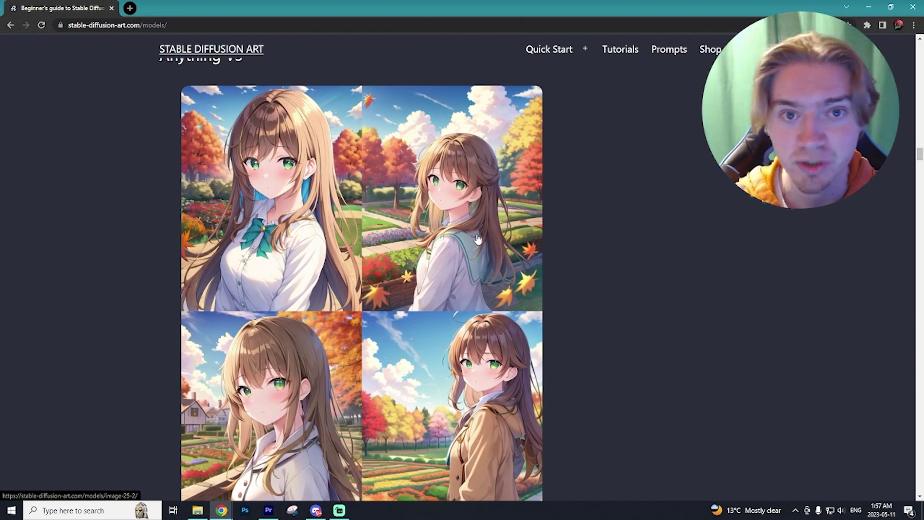
scroll(478, 239, "down", 2)
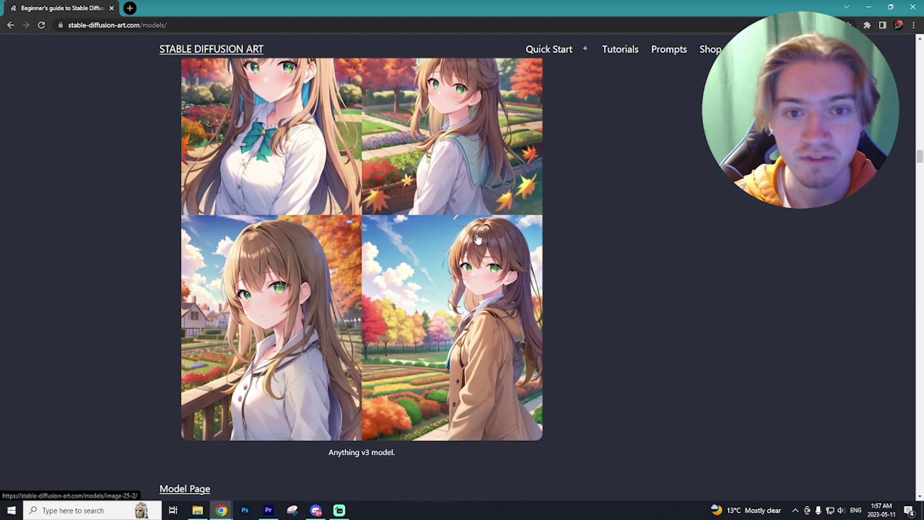
scroll(512, 234, "down", 7)
scroll(511, 234, "down", 20)
scroll(511, 242, "down", 15)
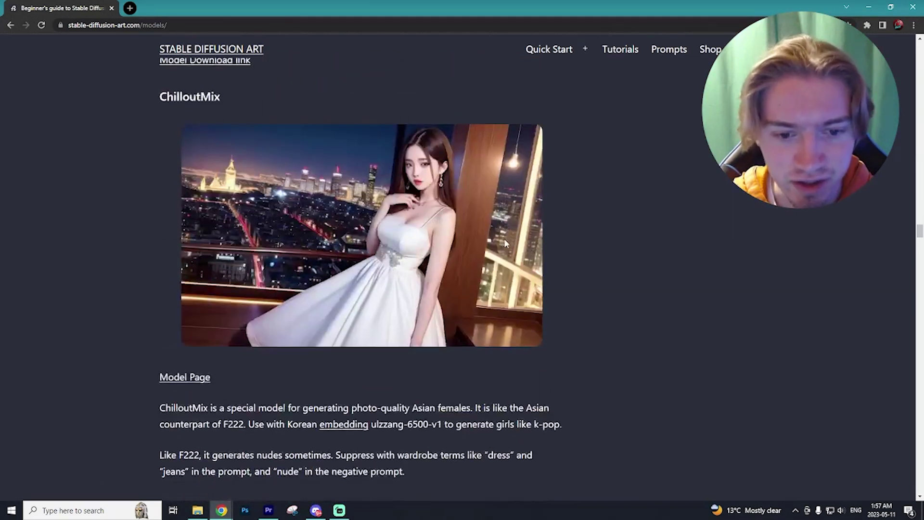
scroll(504, 244, "down", 1)
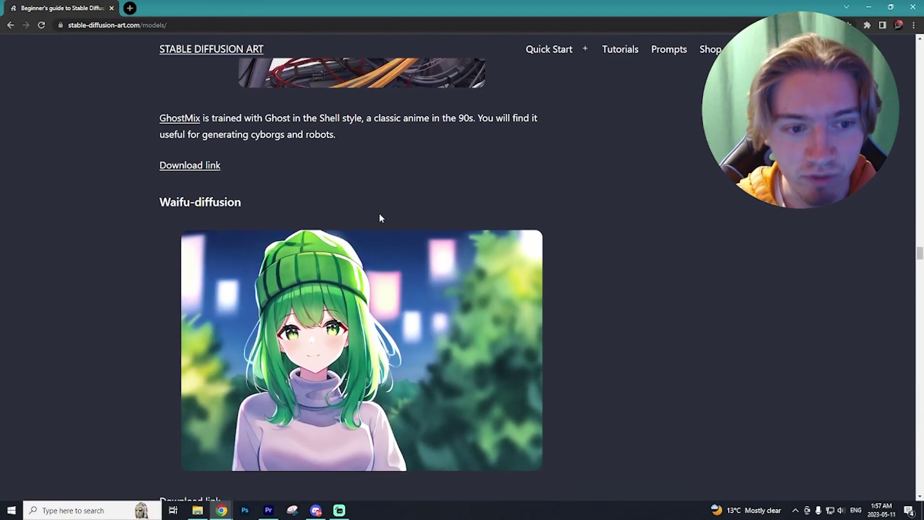
scroll(379, 218, "down", 4)
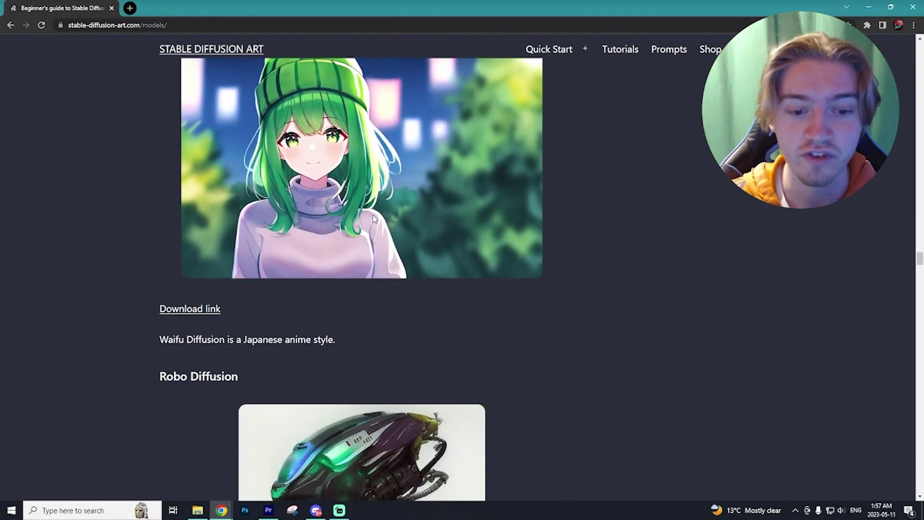
scroll(374, 219, "up", 14)
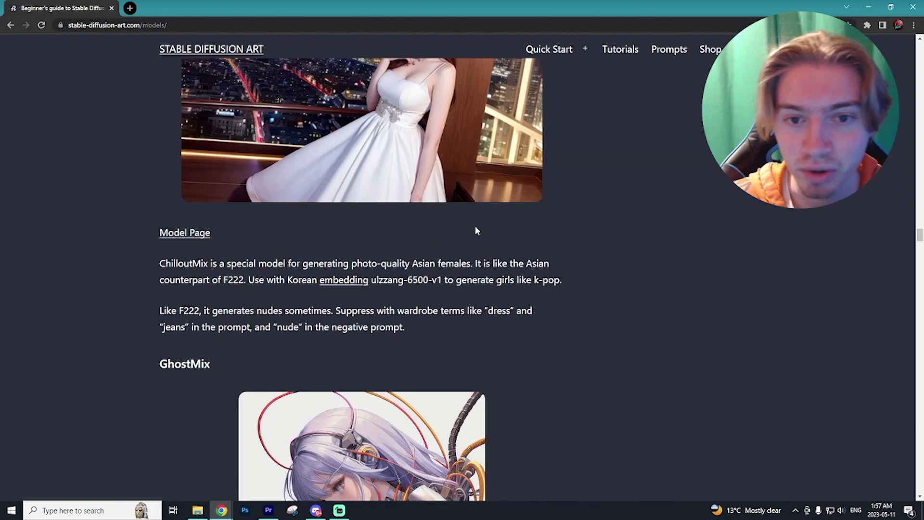
scroll(475, 231, "up", 18)
scroll(270, 186, "down", 3)
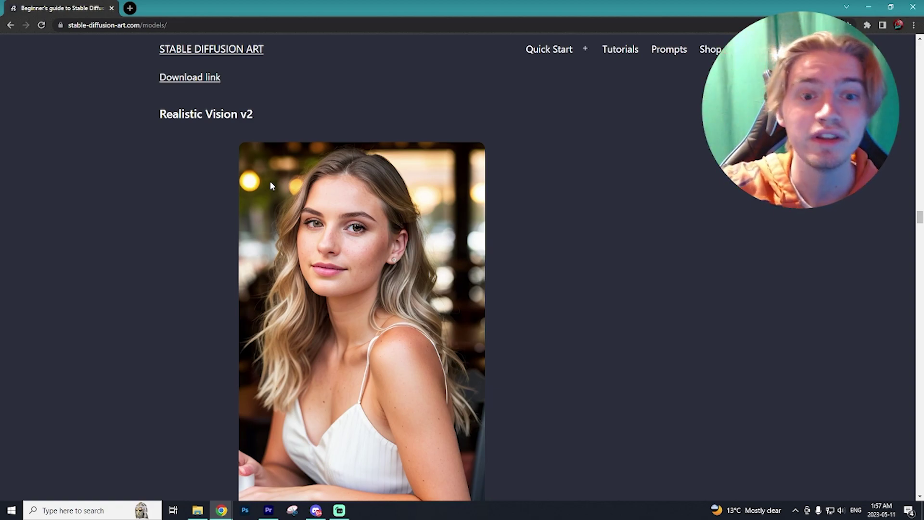
scroll(271, 186, "down", 2)
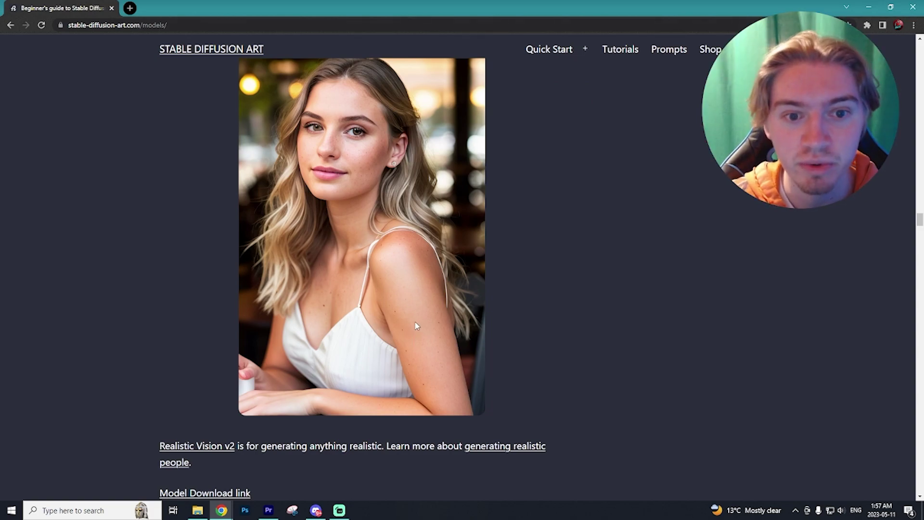
left_click_drag(230, 210, 160, 210)
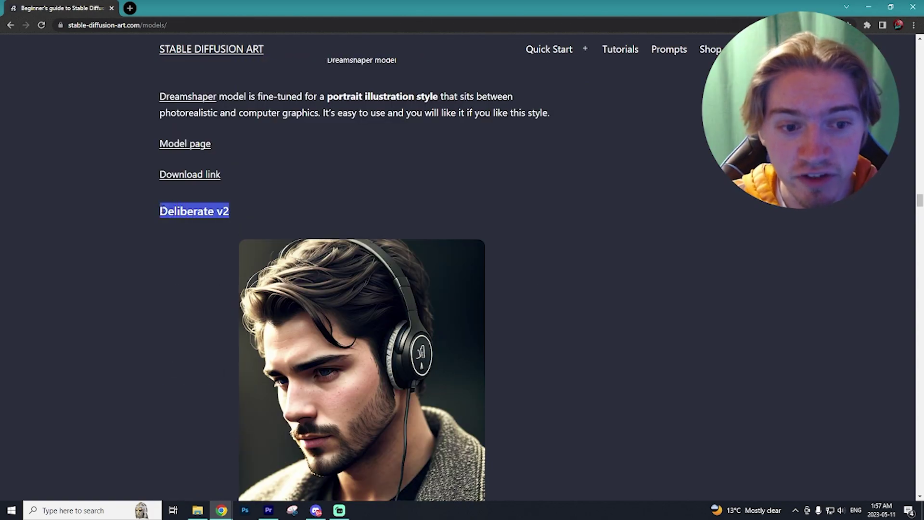
Scroll the models guide between Deliberate v2 and the Other models section introducing DreamShaper
scroll(184, 216, "down", 8)
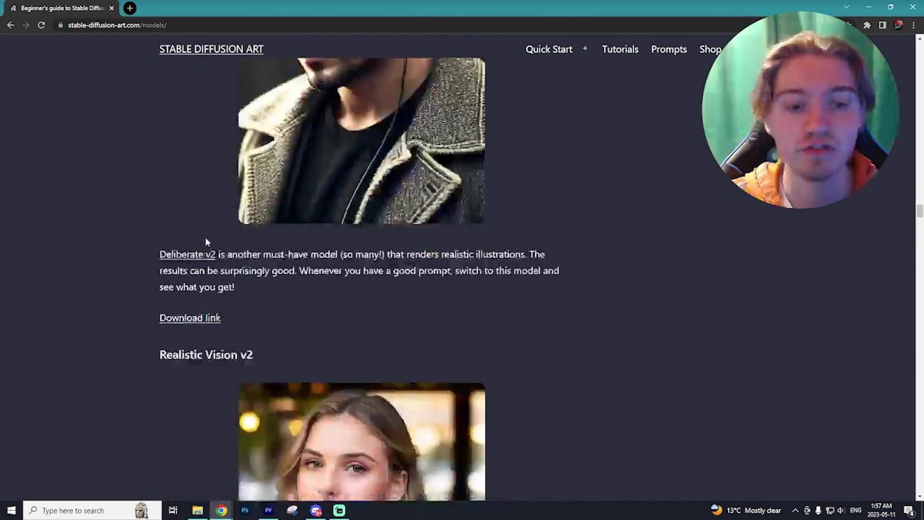
scroll(221, 247, "up", 4)
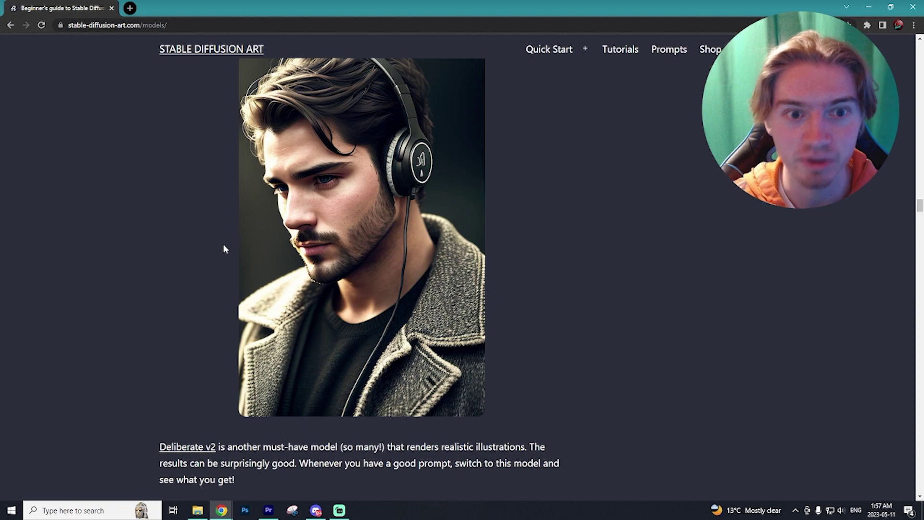
scroll(250, 259, "up", 4)
scroll(299, 294, "down", 4)
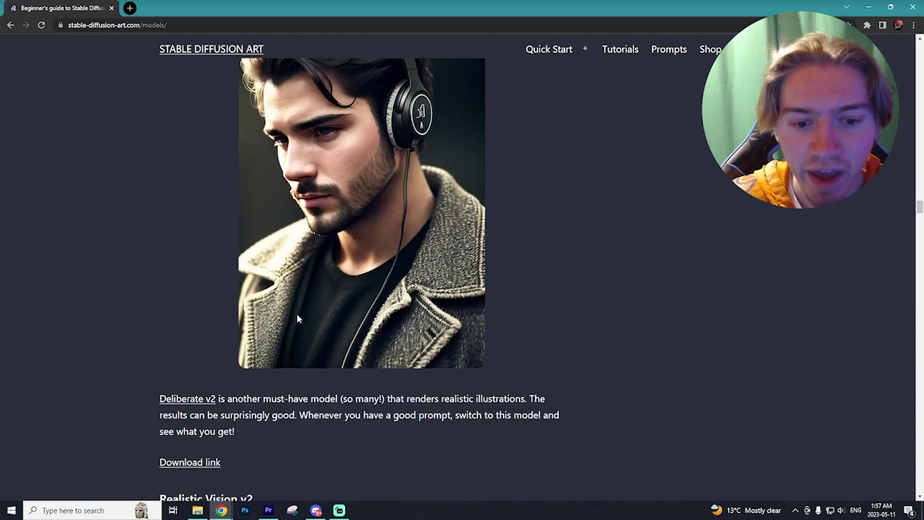
scroll(332, 313, "up", 8)
scroll(418, 400, "down", 2)
scroll(414, 365, "up", 7)
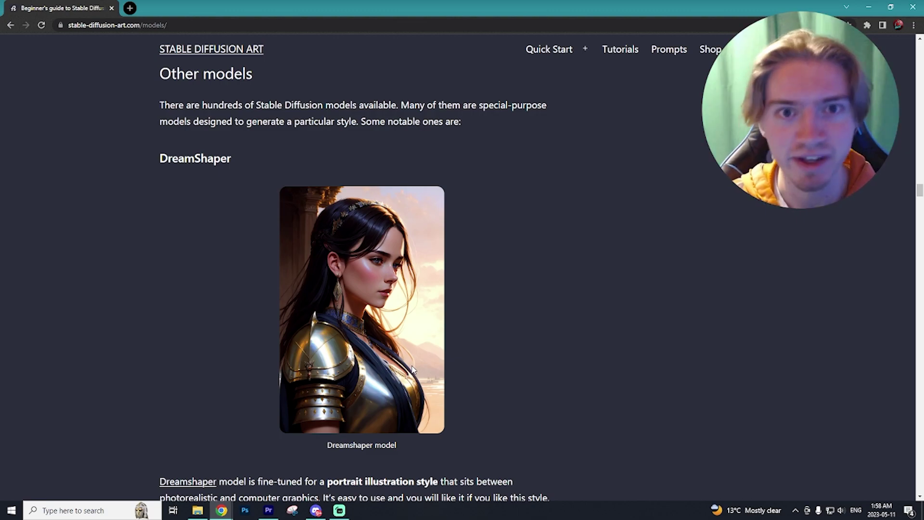
Read through the Mo-di-diffusion and Inkpunk Diffusion sections down to 'Finding more models'
scroll(368, 361, "up", 7)
scroll(367, 357, "down", 15)
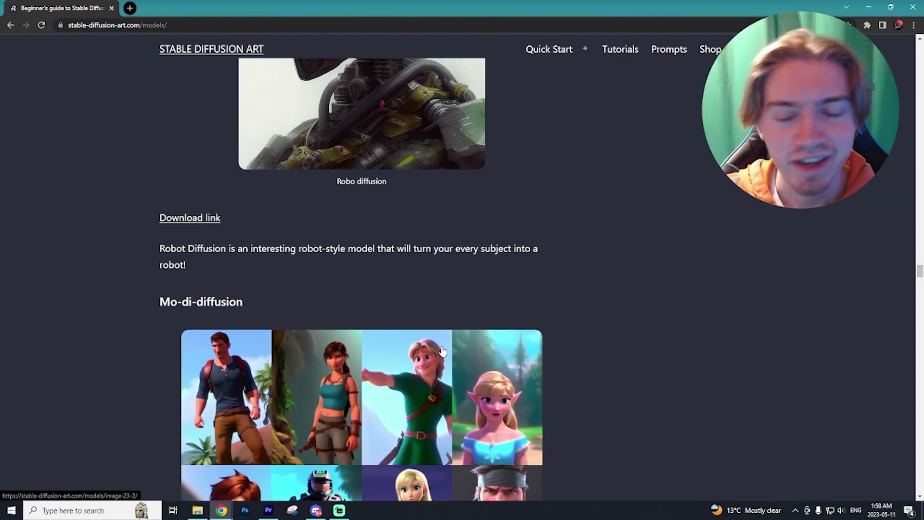
scroll(457, 241, "down", 3)
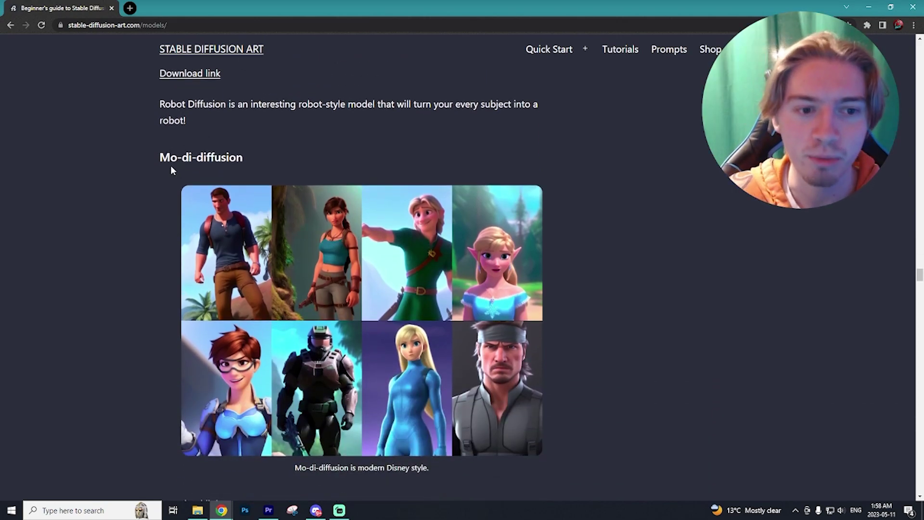
scroll(171, 169, "down", 2)
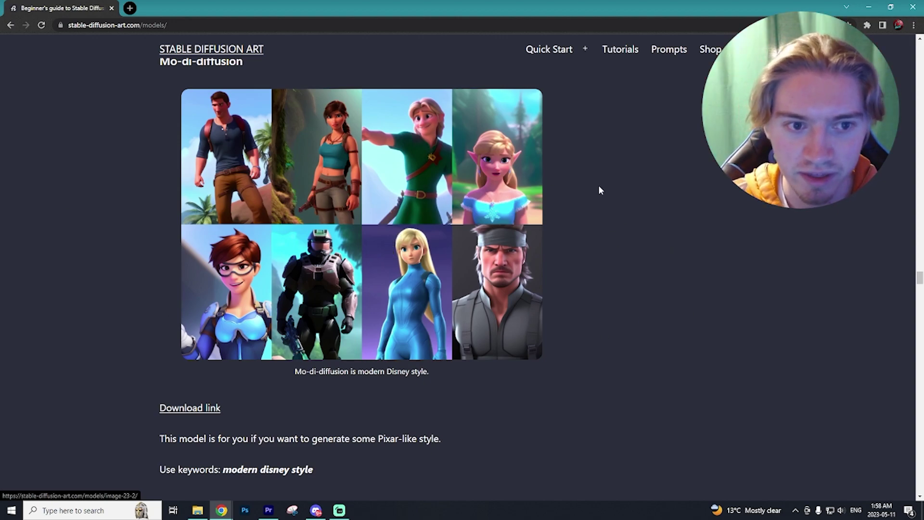
scroll(379, 178, "up", 1)
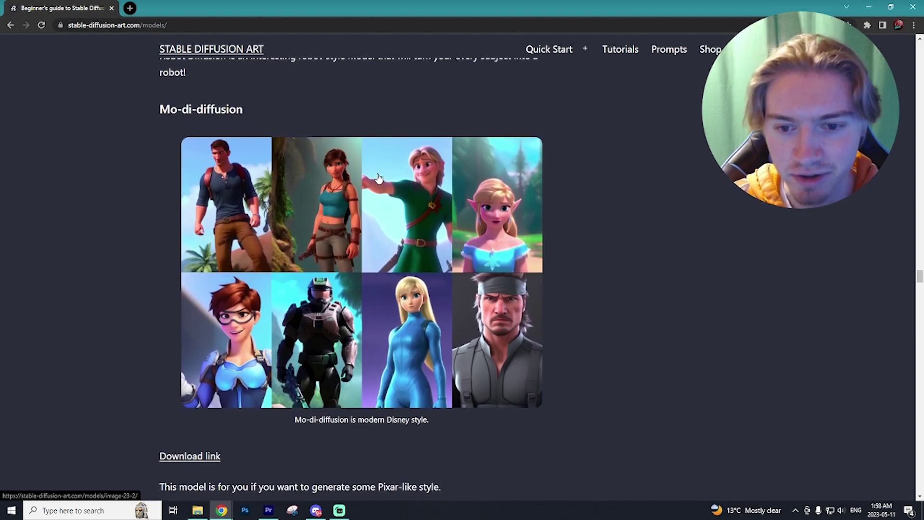
scroll(378, 178, "down", 10)
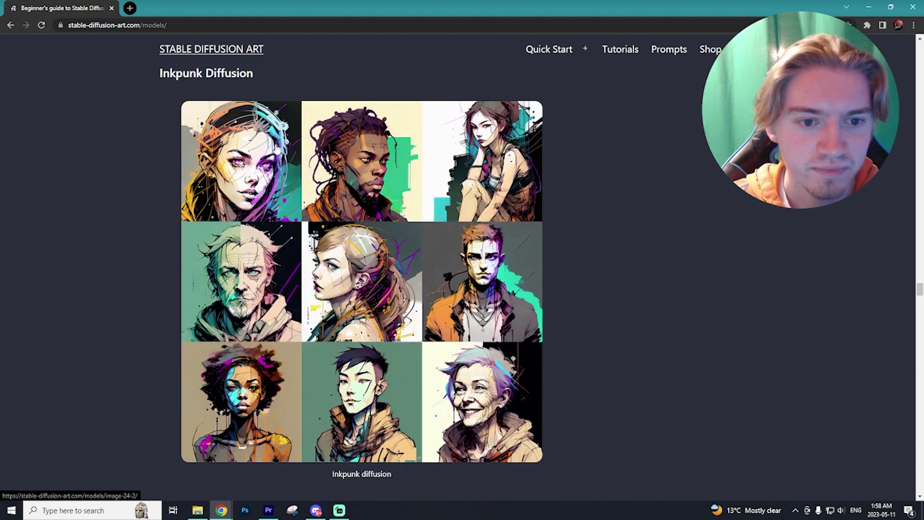
left_click_drag(155, 76, 291, 81)
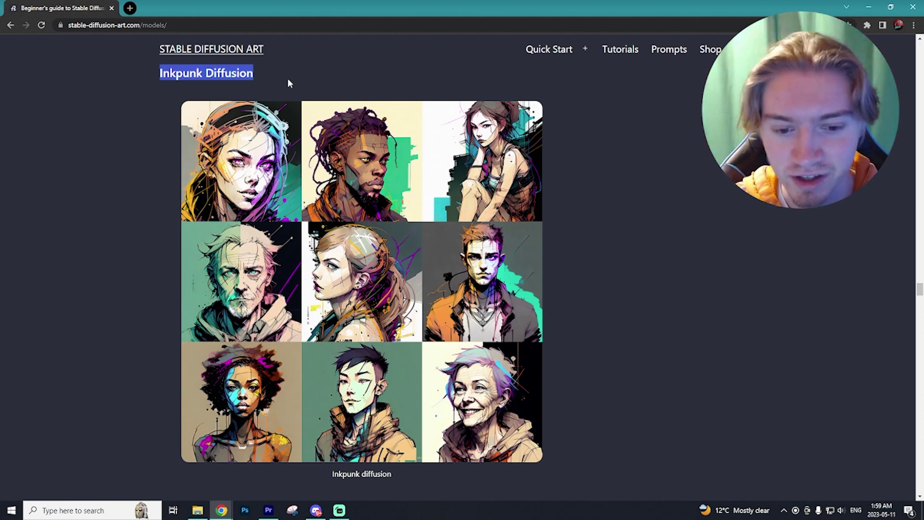
scroll(459, 342, "down", 6)
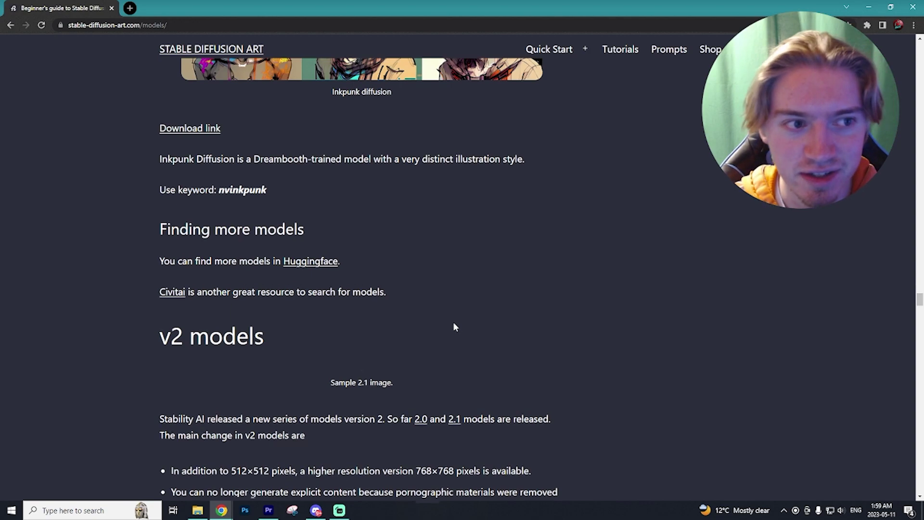
scroll(454, 323, "up", 13)
scroll(460, 294, "up", 5)
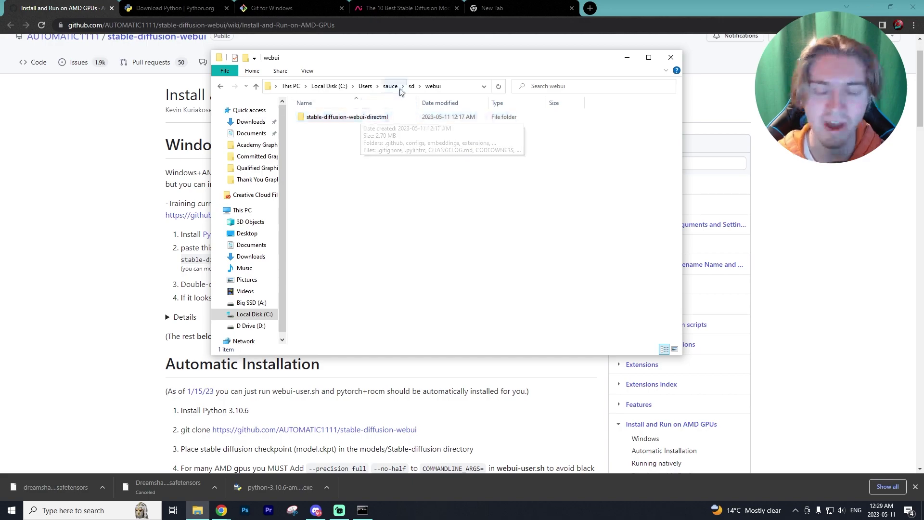
Navigate from sd into webui and then into the stable-diffusion-webui-directml folder
left_click(412, 86)
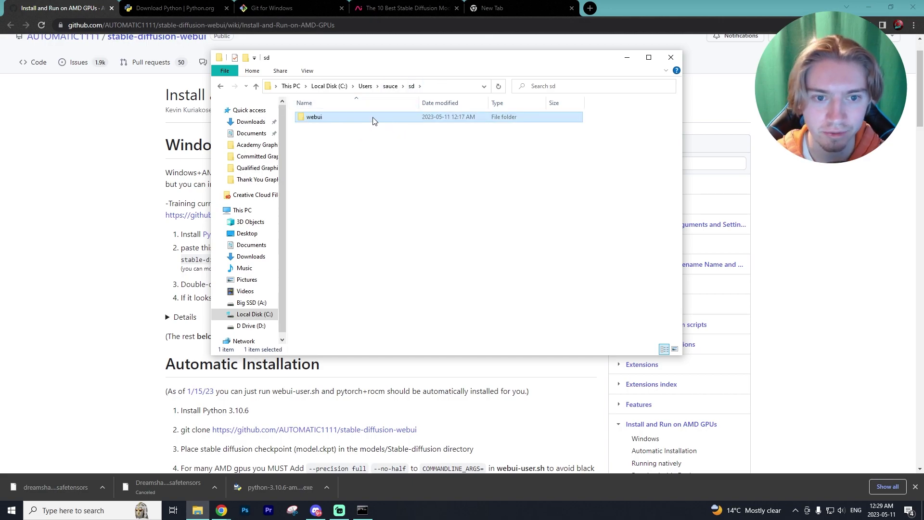
double_click(375, 120)
double_click(375, 120)
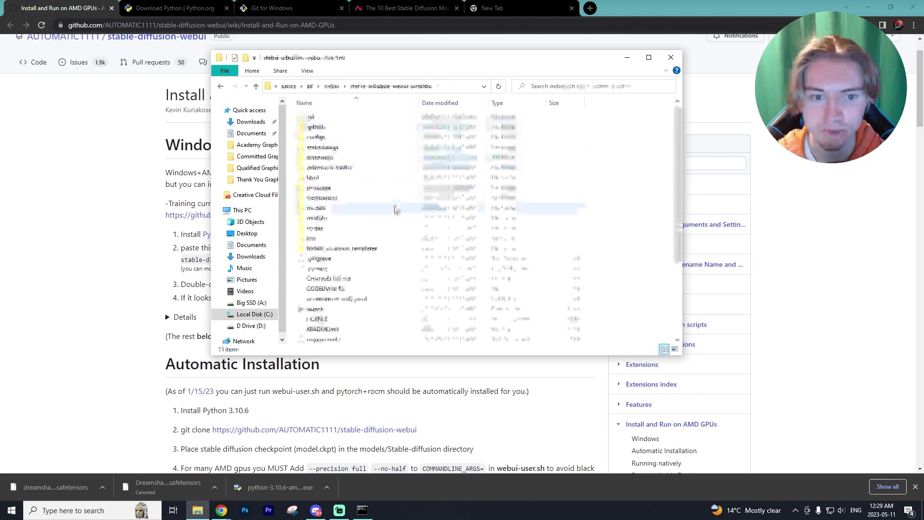
scroll(396, 217, "down", 4)
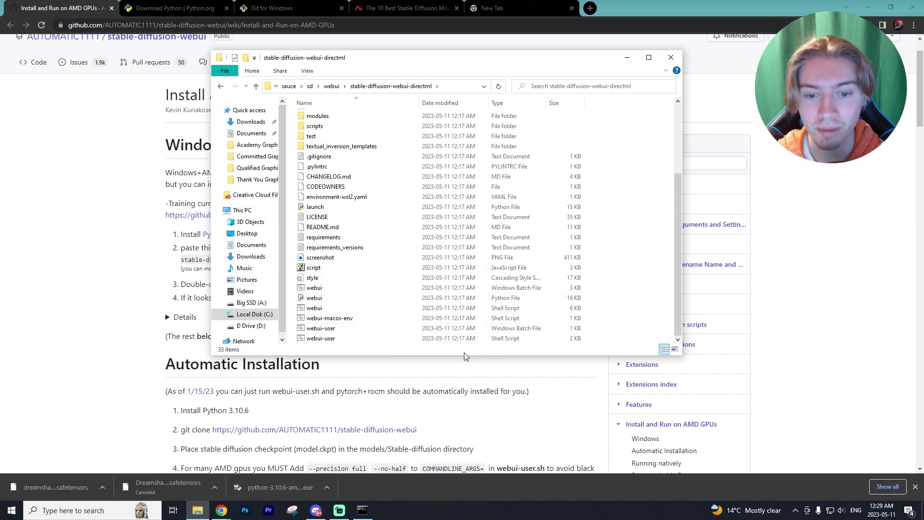
Inspect webui-user's Properties to confirm it is a .bat batch file
left_click(320, 329)
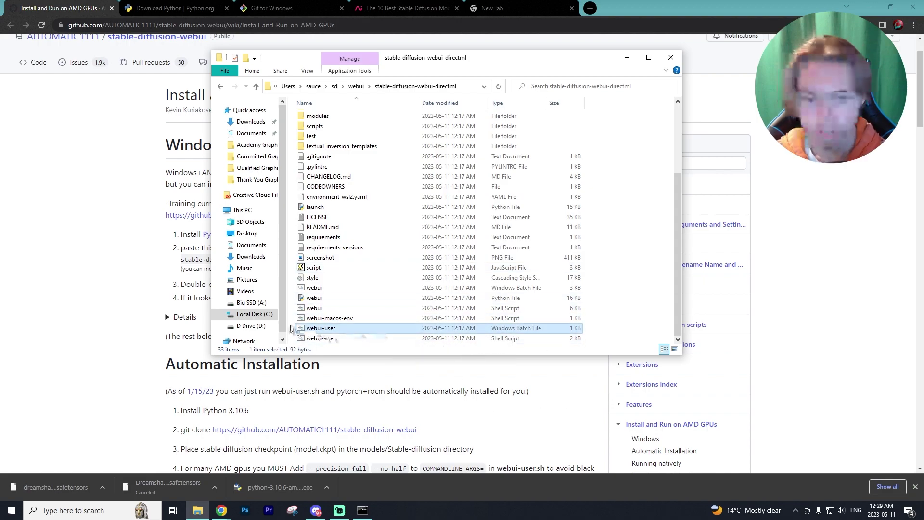
right_click(330, 331)
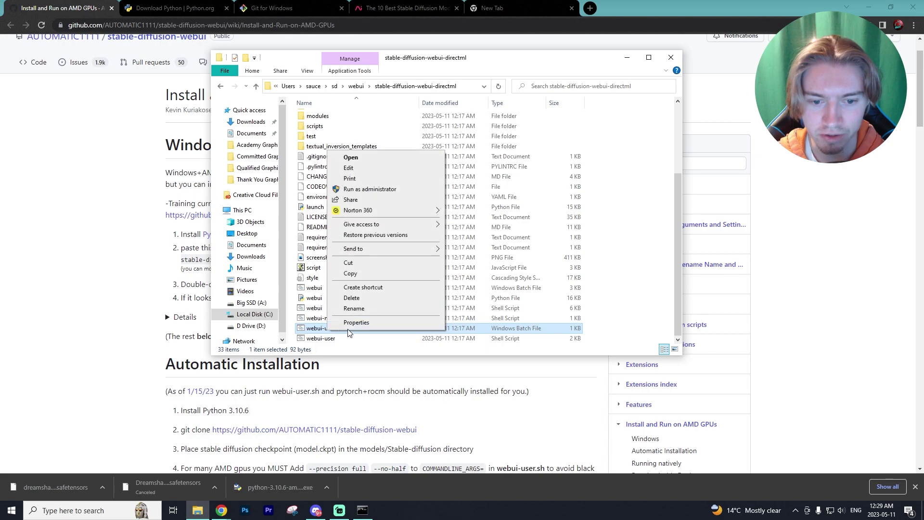
left_click(405, 319)
left_click_drag(435, 315, 422, 314)
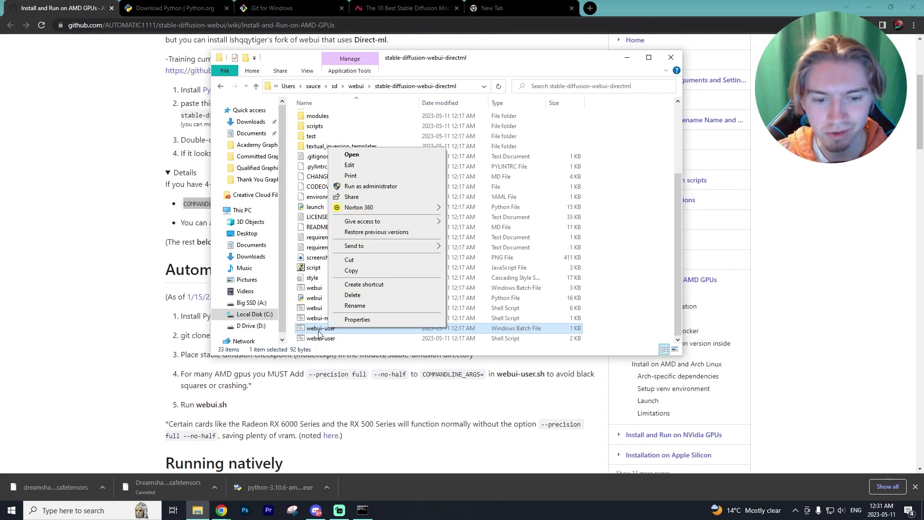
right_click(318, 334)
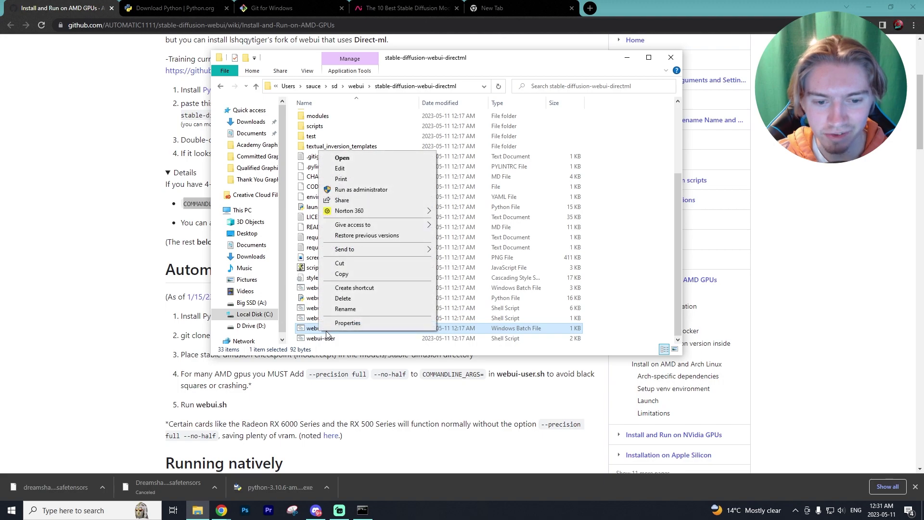
In Notepad, set webui-user's COMMANDLINE_ARGS to --opt-sub-quad-attention --lowvram --disable-nan-check from the wiki
left_click(356, 167)
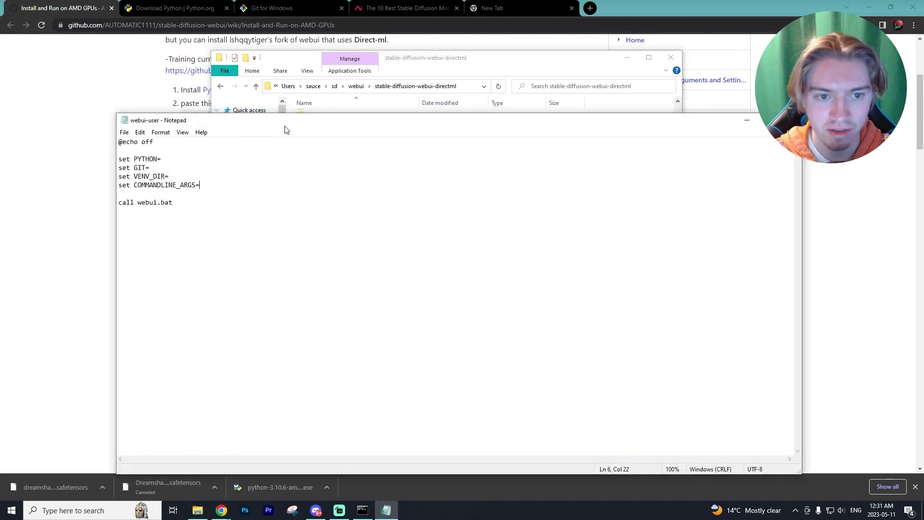
left_click(753, 67)
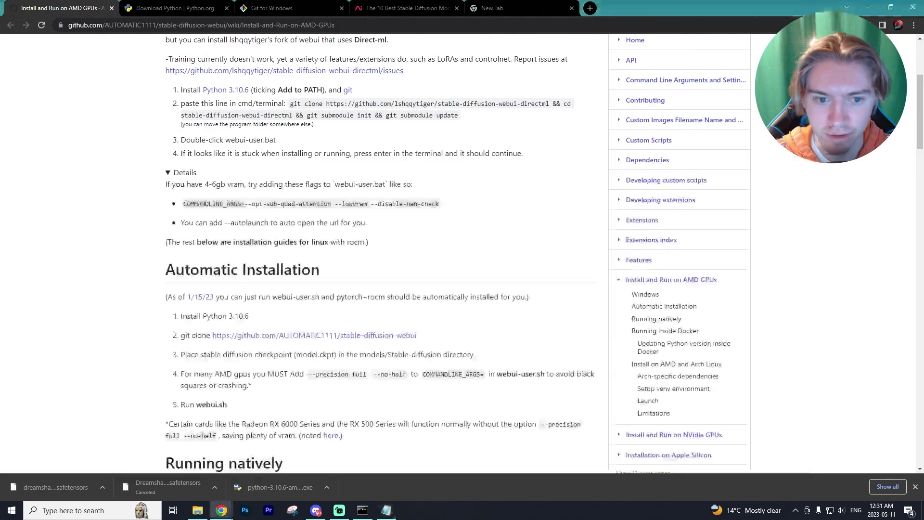
left_click_drag(184, 202, 435, 204)
right_click(436, 204)
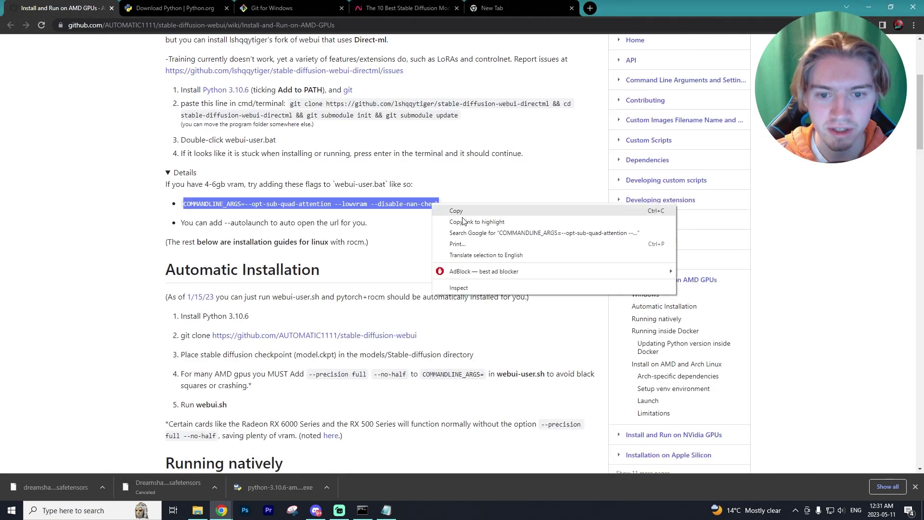
left_click(466, 216)
left_click(386, 511)
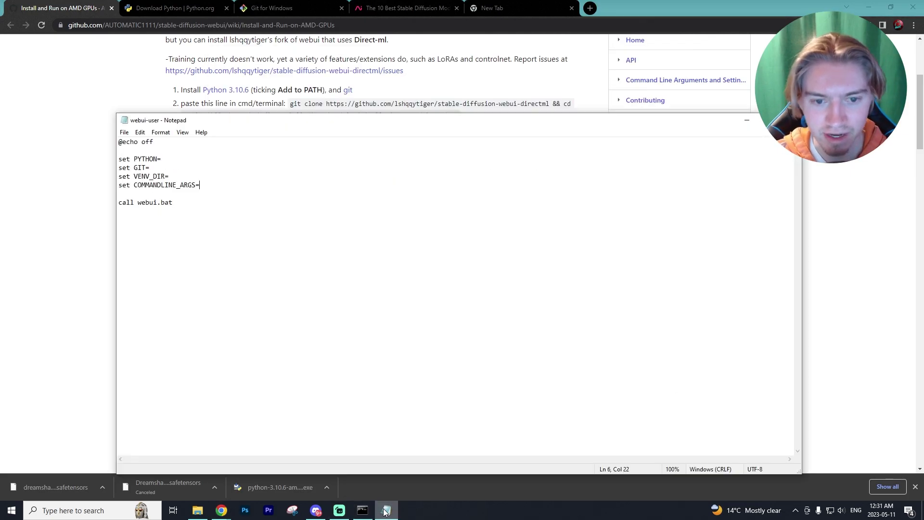
left_click_drag(160, 120, 359, 106)
key("ctrl+v")
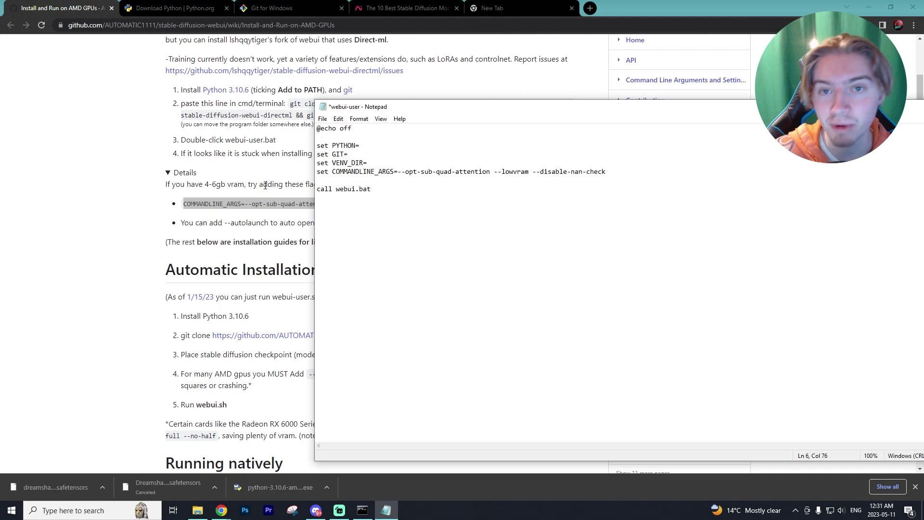
left_click(265, 185)
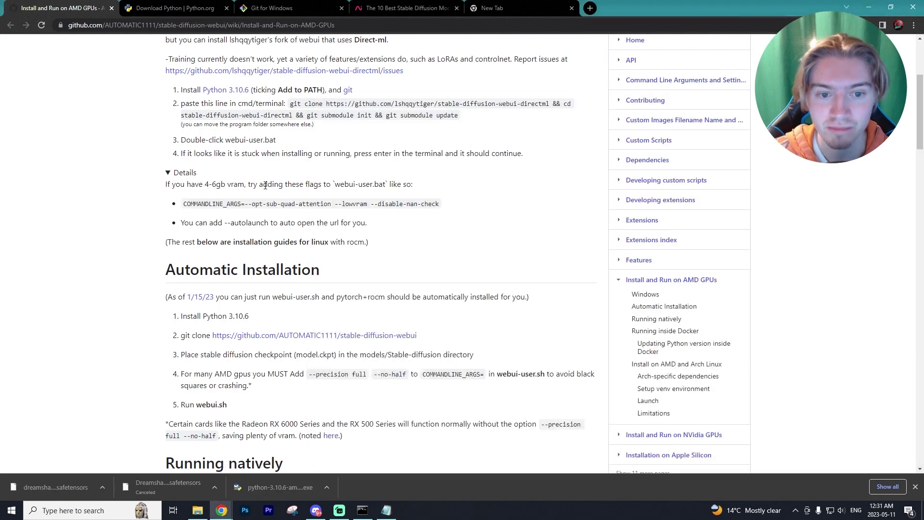
Launch dxdiag from Windows search to confirm the AMD Radeon RX 7900 XTX with 24519 MB display memory
left_click(96, 512)
type("x")
key("BackSpace")
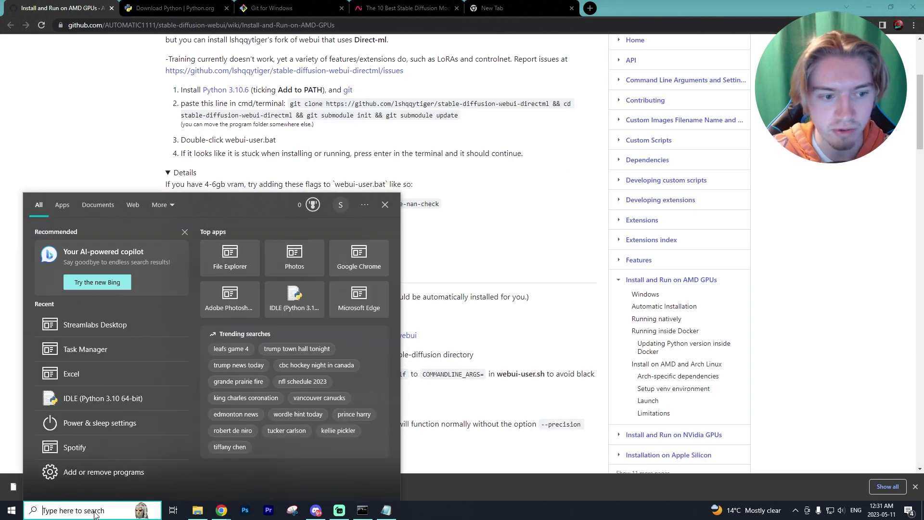
type("dxdiag")
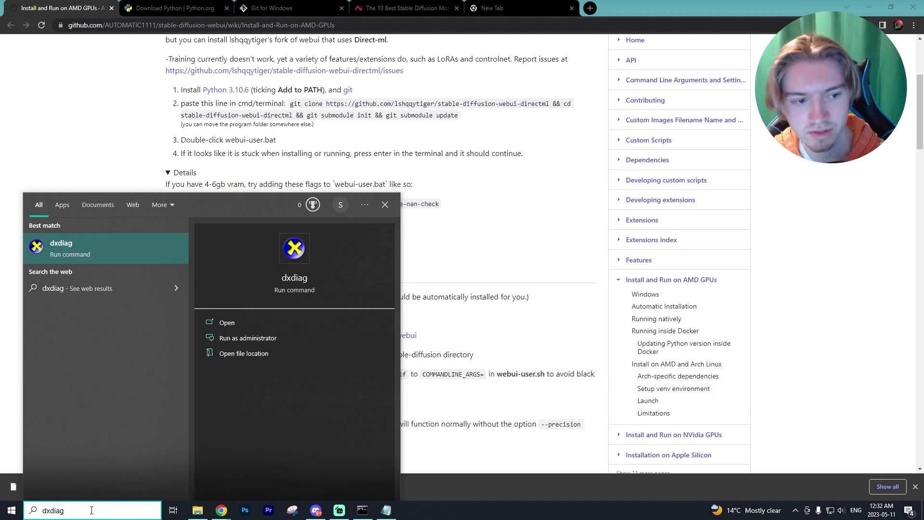
left_click(77, 247)
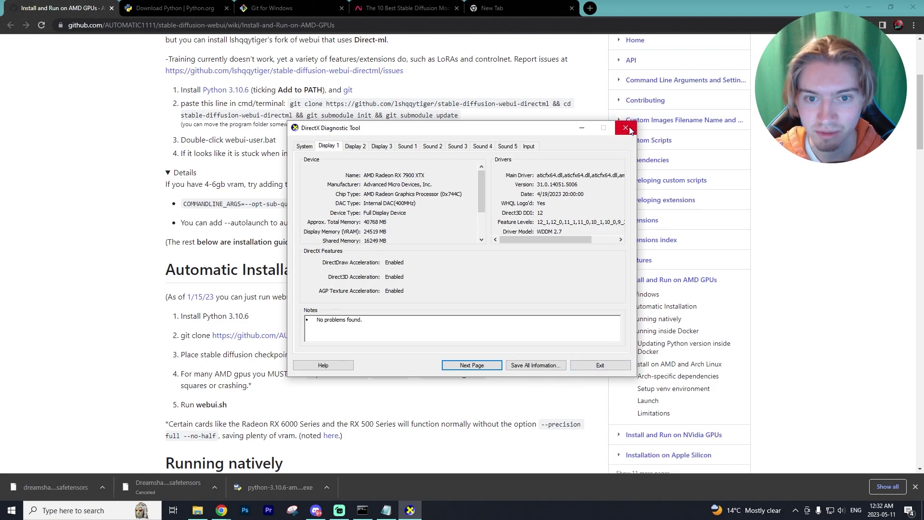
Change the webui-user COMMANDLINE_ARGS to --medvram in Notepad
key("alt+Tab")
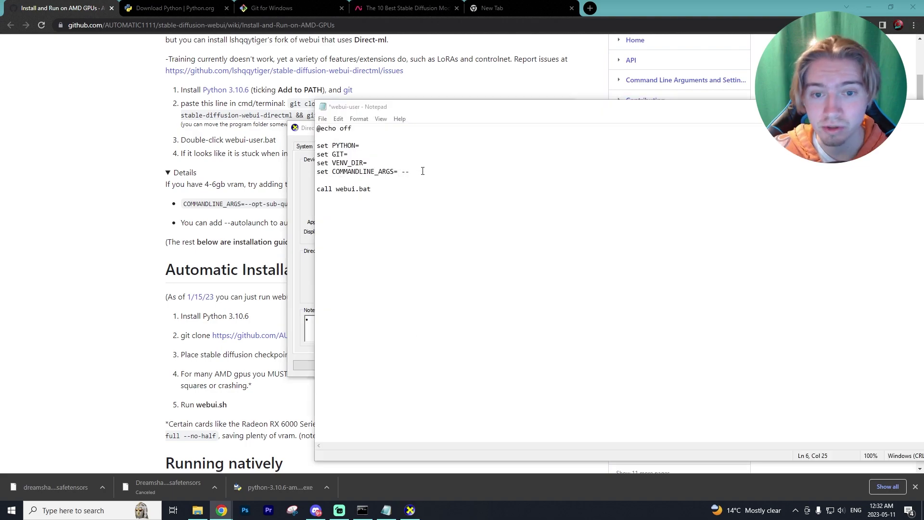
type("med")
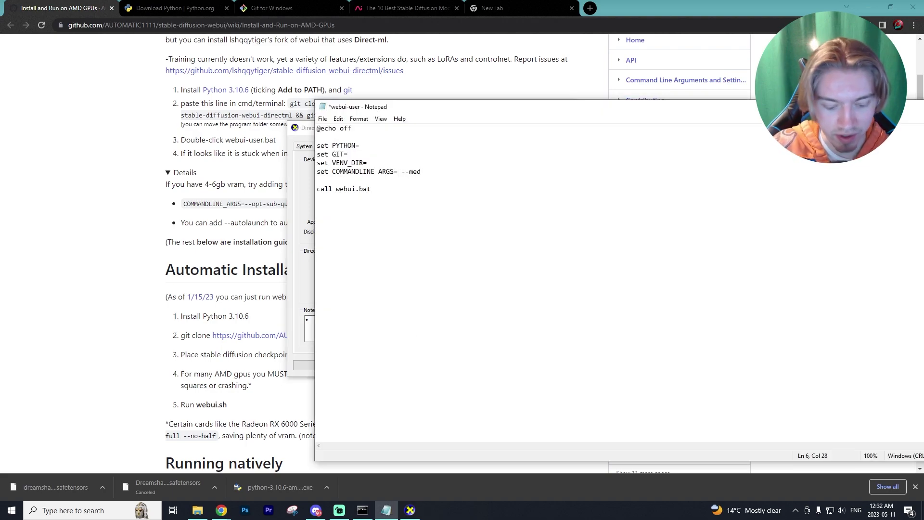
type("vram")
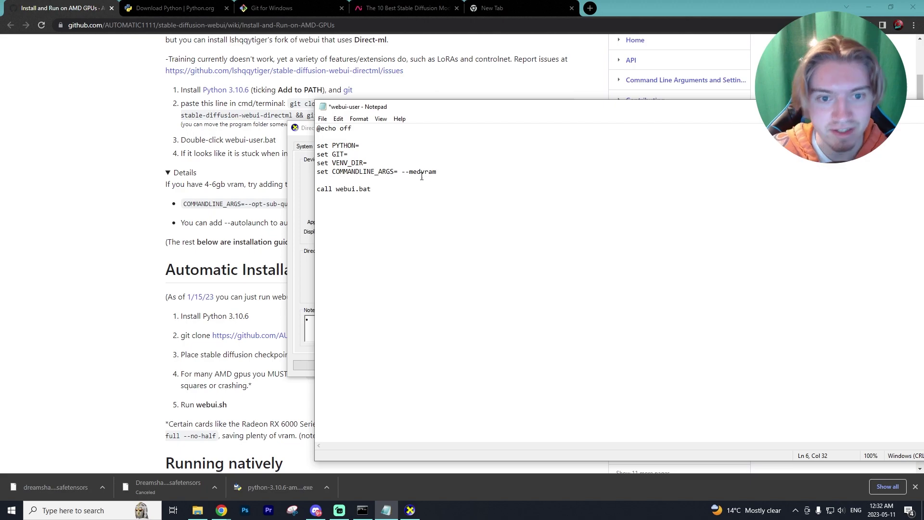
left_click(323, 118)
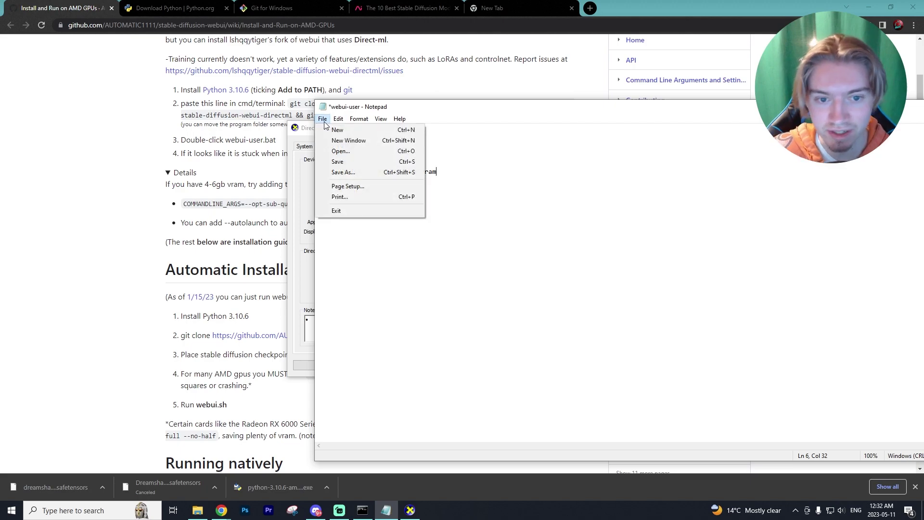
Save the --medvram settings and run webui-user.bat, watching the cmd window install the dependencies
left_click(334, 162)
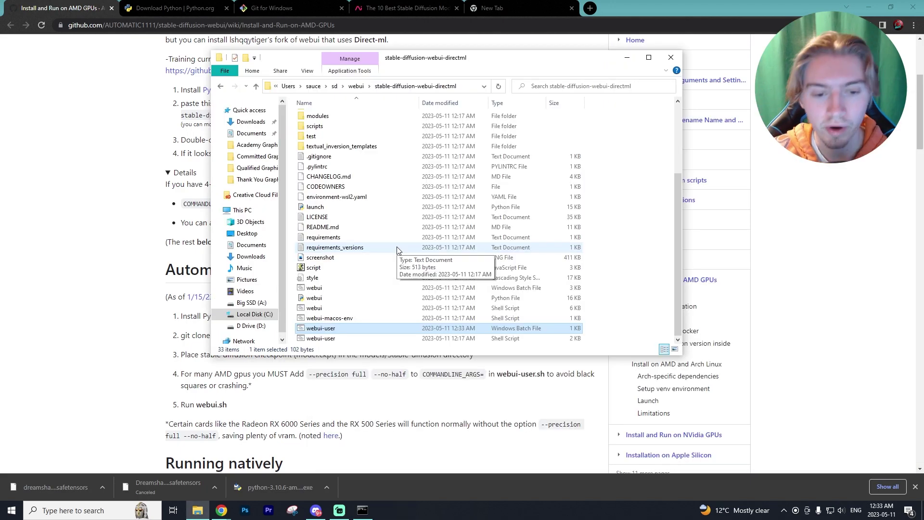
double_click(334, 327)
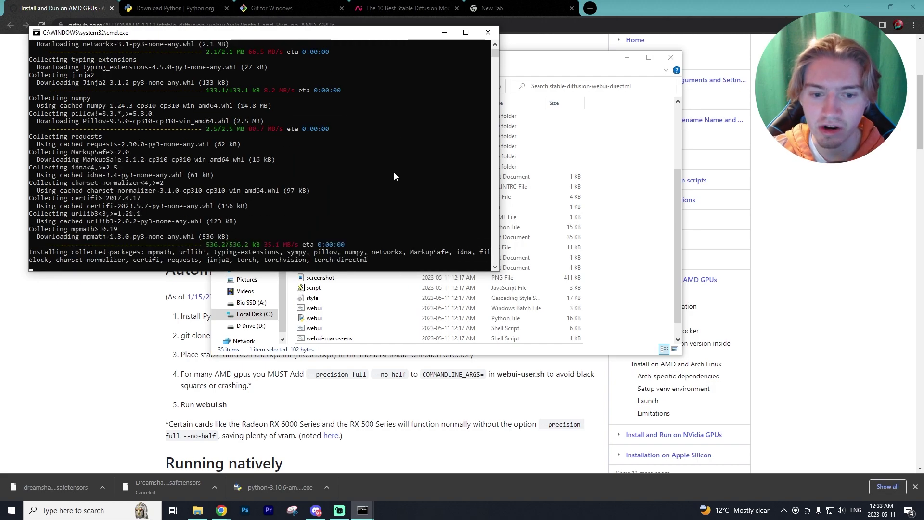
left_click(540, 126)
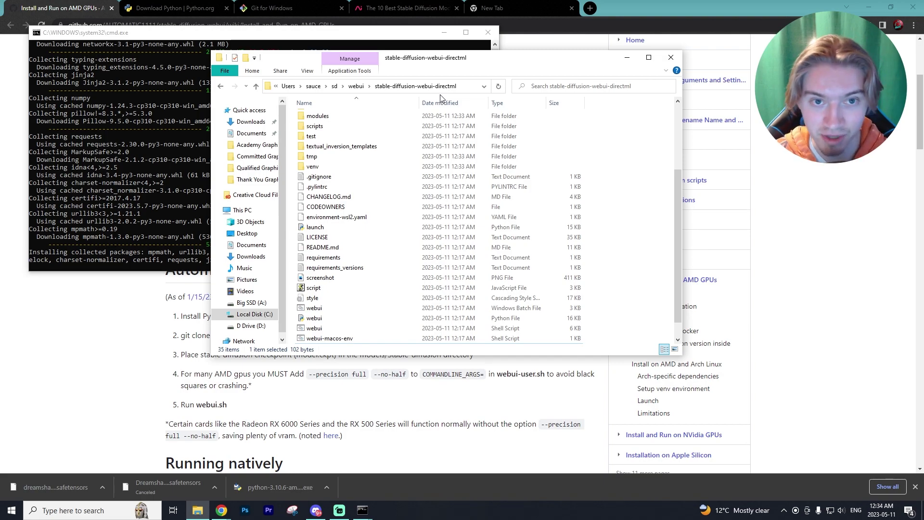
scroll(332, 308, "down", 1)
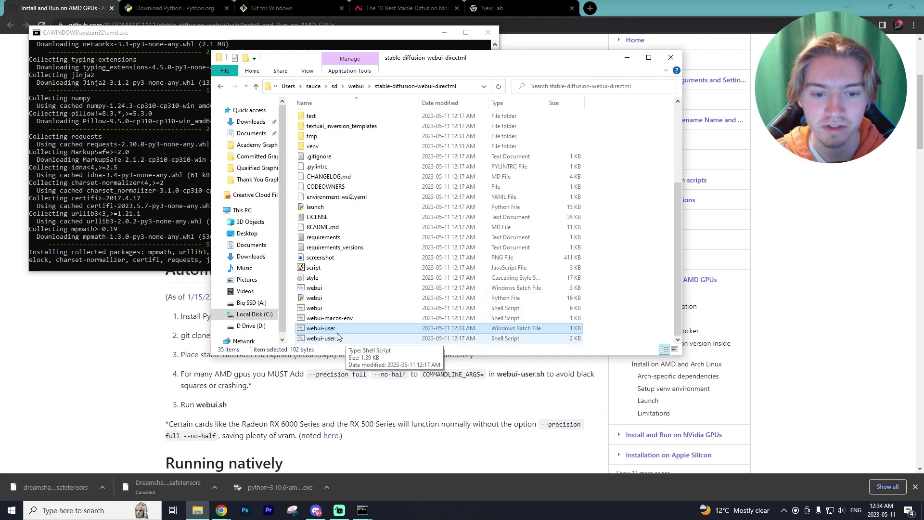
right_click(332, 329)
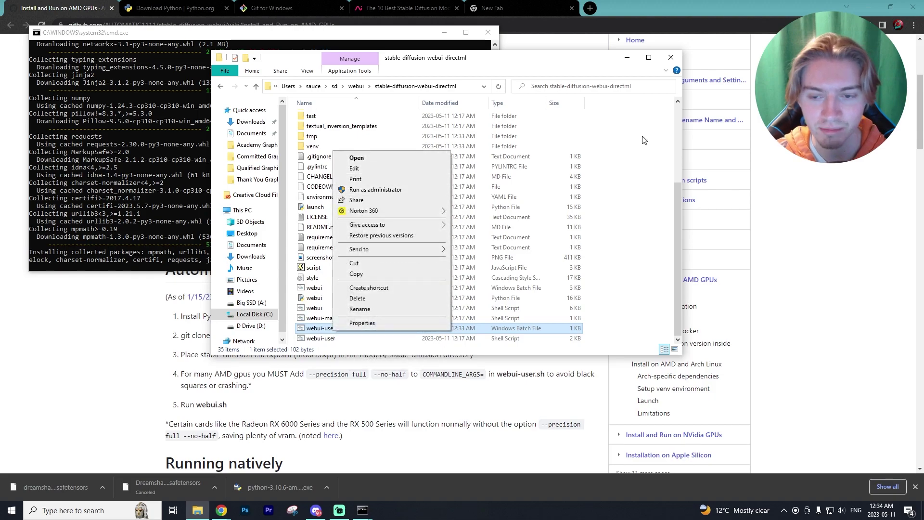
left_click(597, 182)
left_click_drag(284, 37, 443, 77)
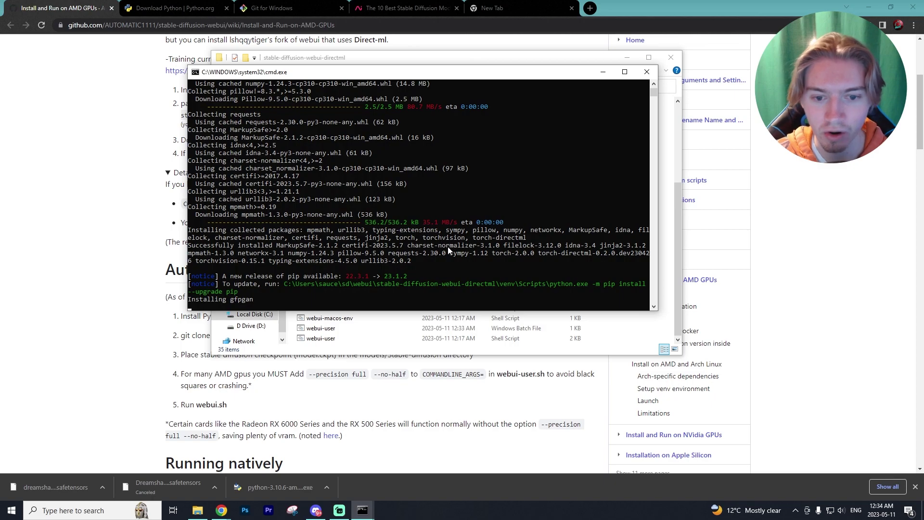
scroll(448, 246, "up", 7)
scroll(448, 246, "down", 9)
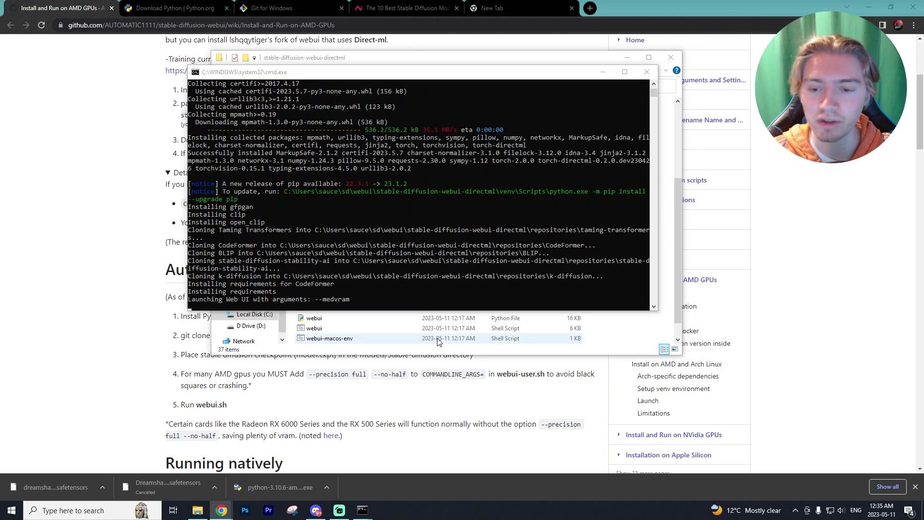
Move the downloaded DreamShaper .safetensors file into stable-diffusion-webui-directml\models\Stable-diffusion
left_click(614, 335)
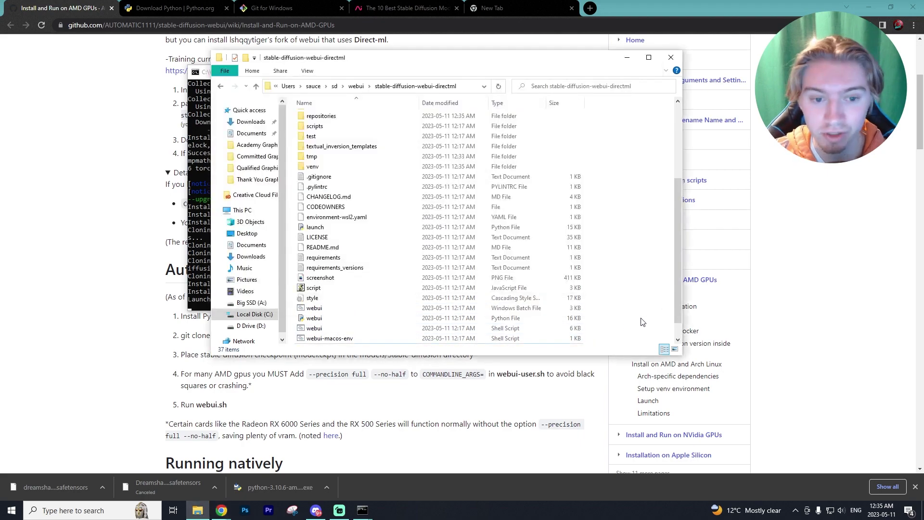
scroll(349, 217, "up", 4)
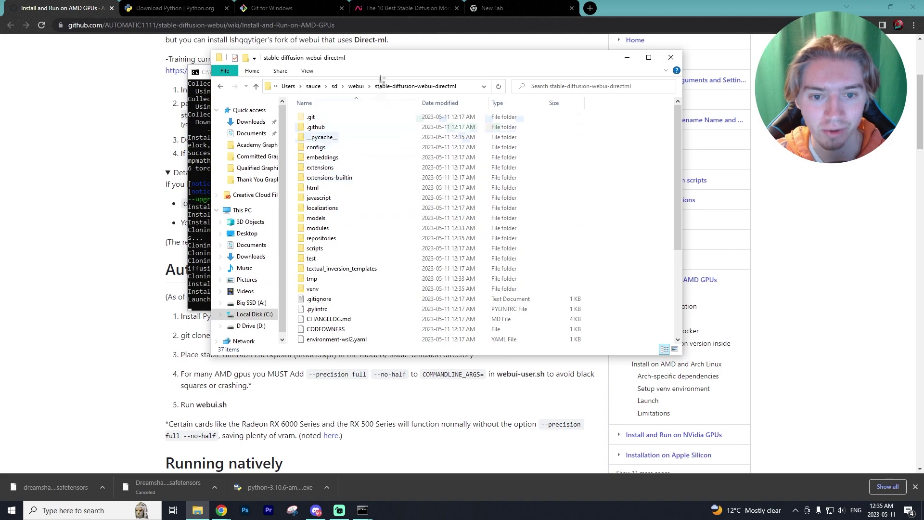
left_click(357, 87)
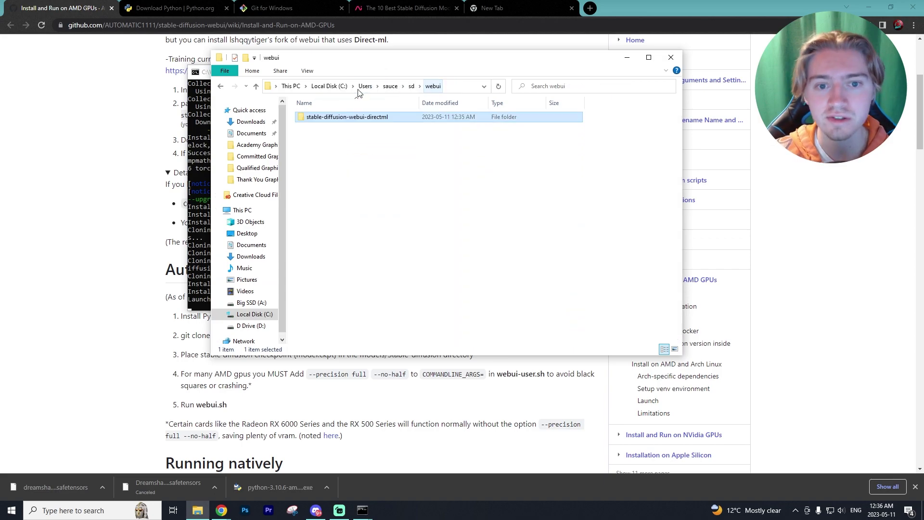
double_click(363, 118)
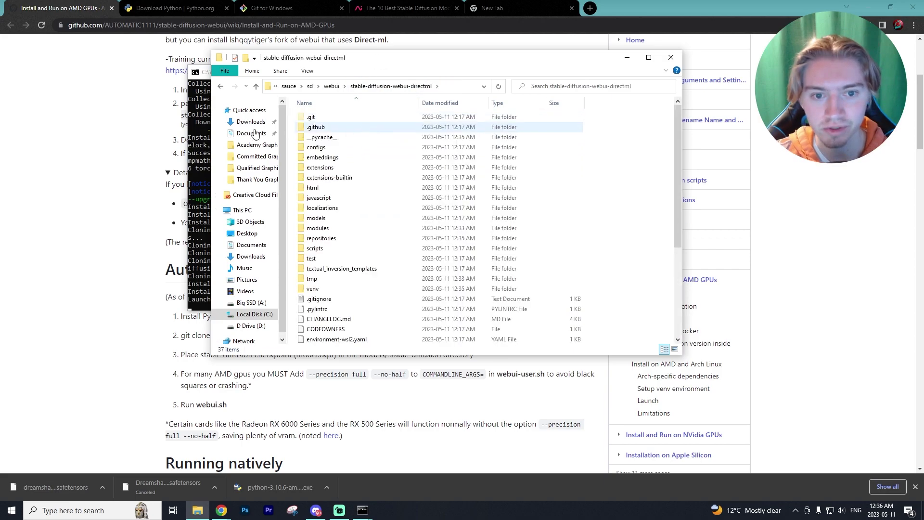
double_click(322, 219)
double_click(354, 138)
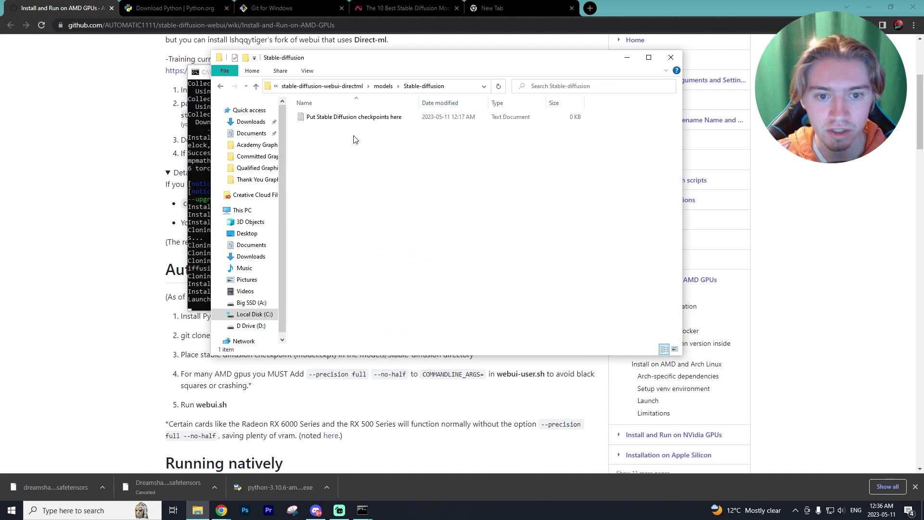
left_click_drag(55, 487, 669, 218)
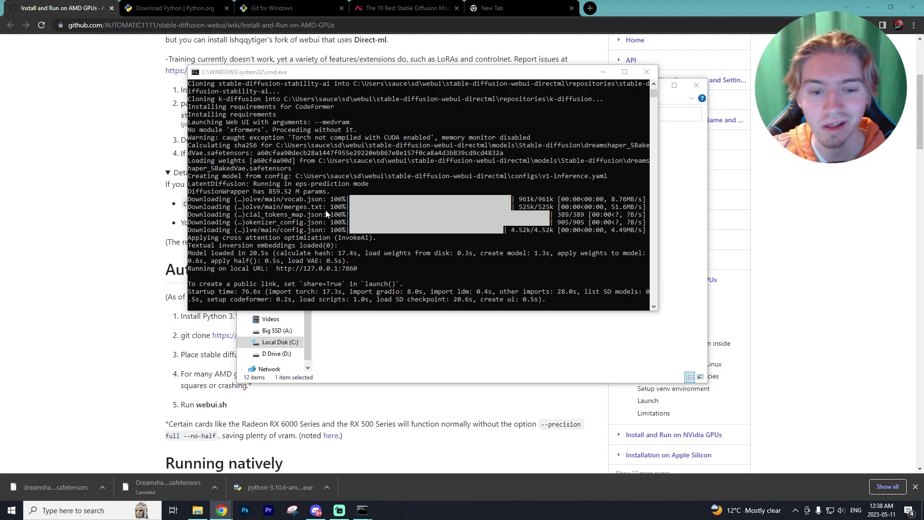
left_click(357, 270)
left_click_drag(357, 270, 279, 272)
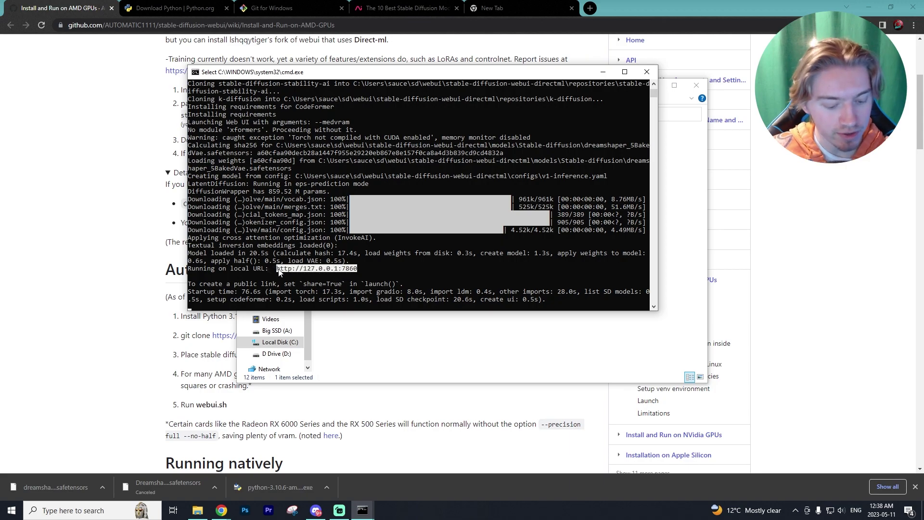
key("ctrl+c")
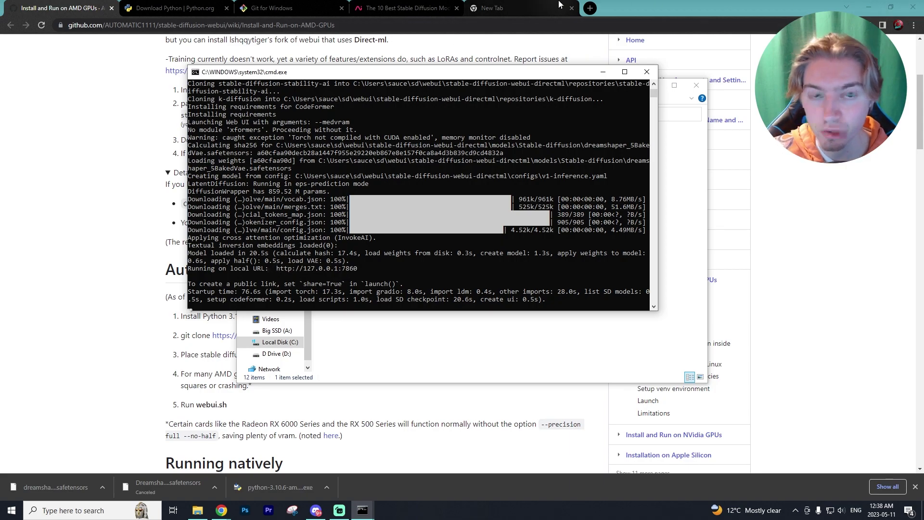
left_click(590, 7)
key("ctrl+v")
key("Return")
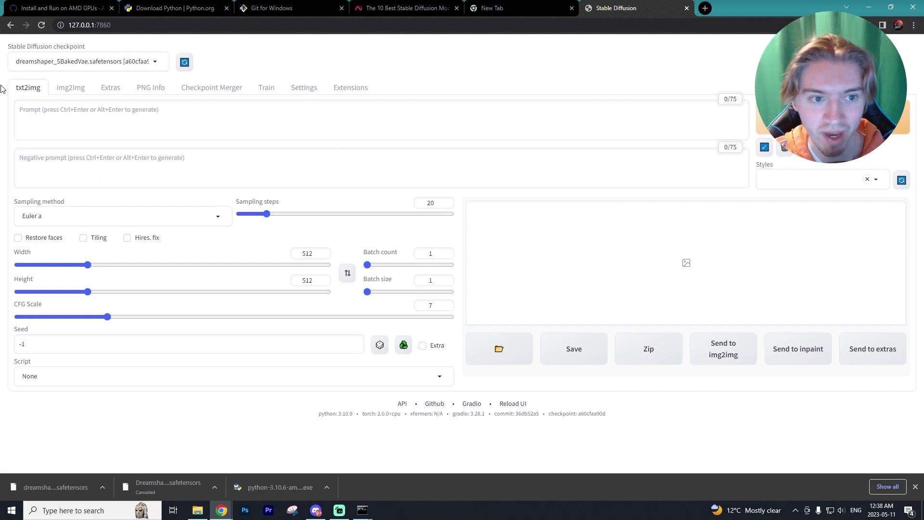
Keep the dreamshaper checkpoint selected and generate the prompt 'Weiner dog eating hotdog'
left_click(101, 27)
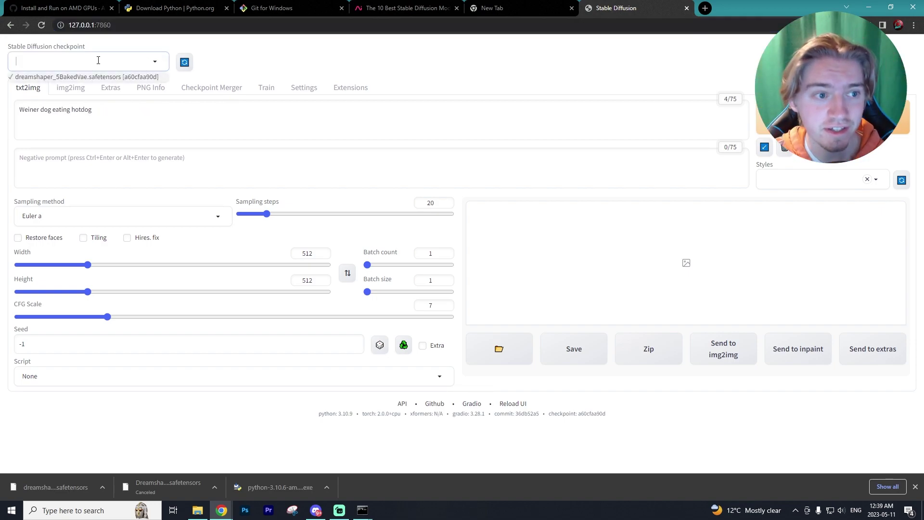
left_click(94, 58)
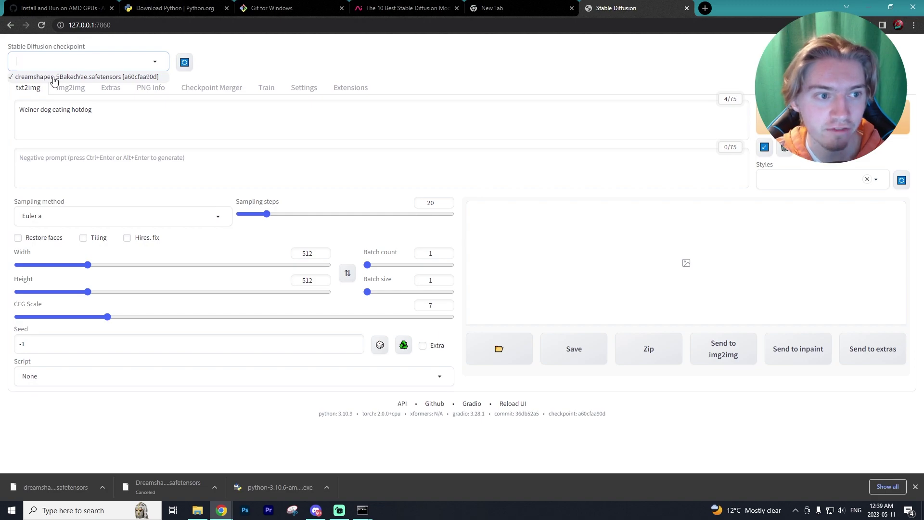
left_click(267, 60)
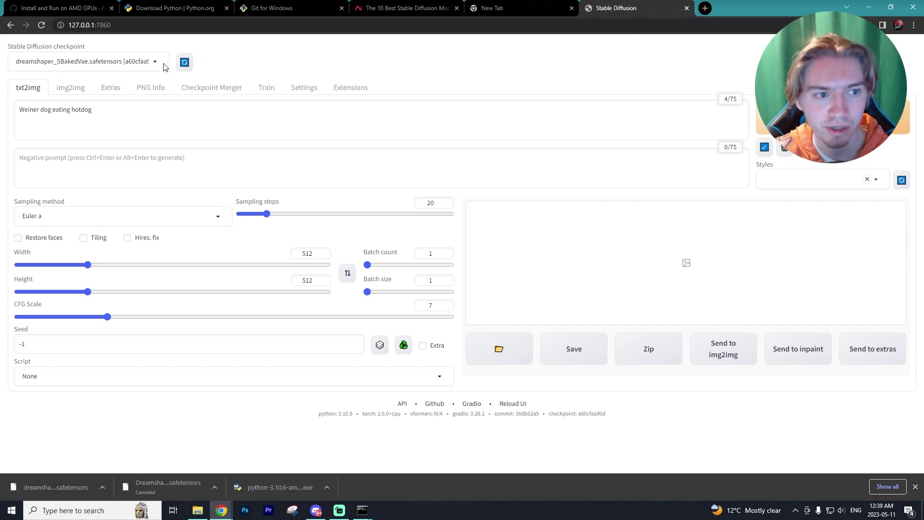
left_click(147, 116)
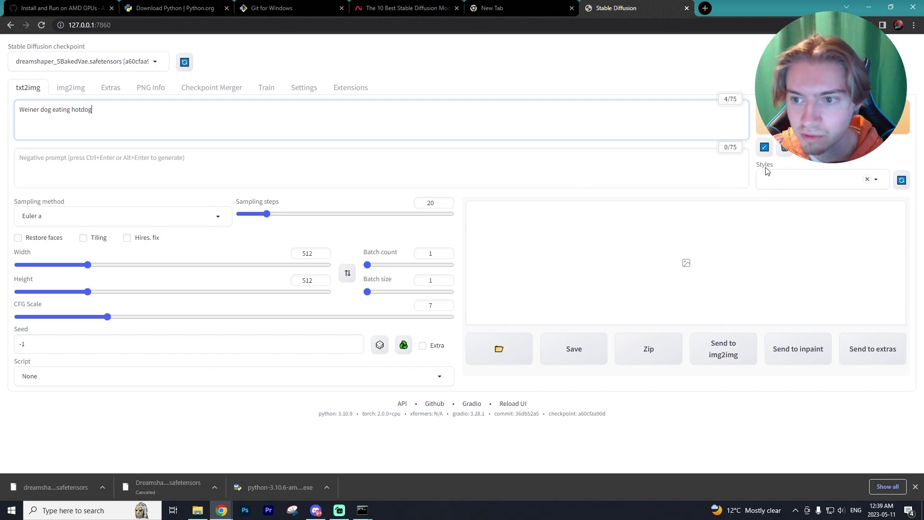
left_click(765, 123)
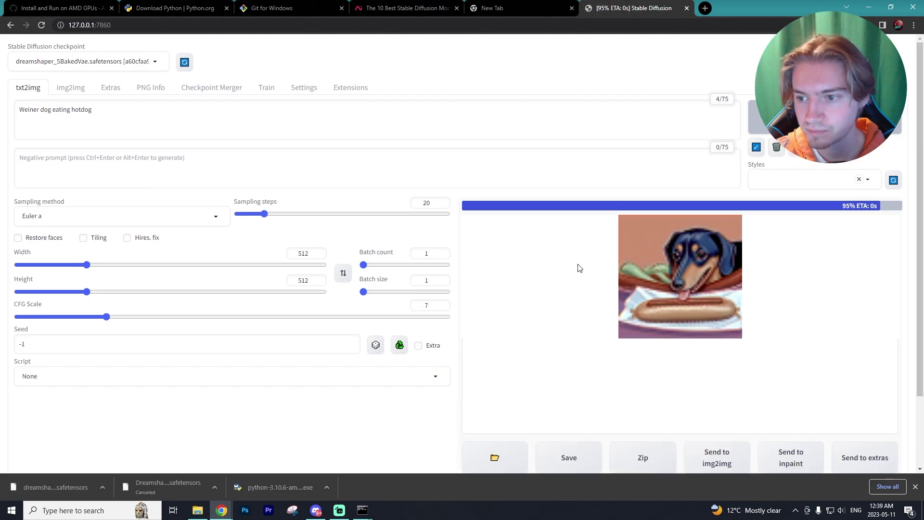
Enlarge the generated dachshund-eating-hotdog thumbnail into the full-size preview
left_click(513, 258)
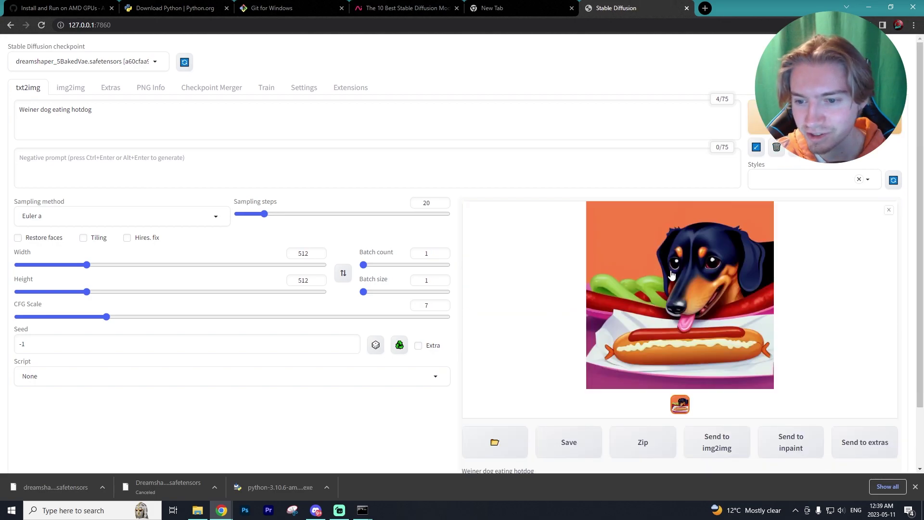